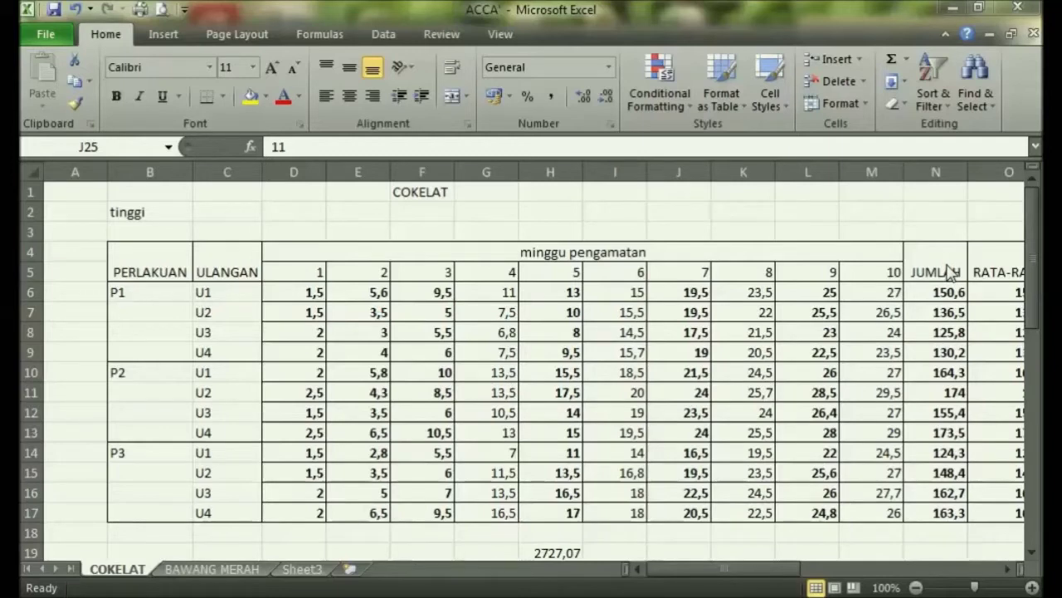
Select cell D3, dismiss its context menu without choosing anything, then select H3
click(273, 229)
right_click(270, 230)
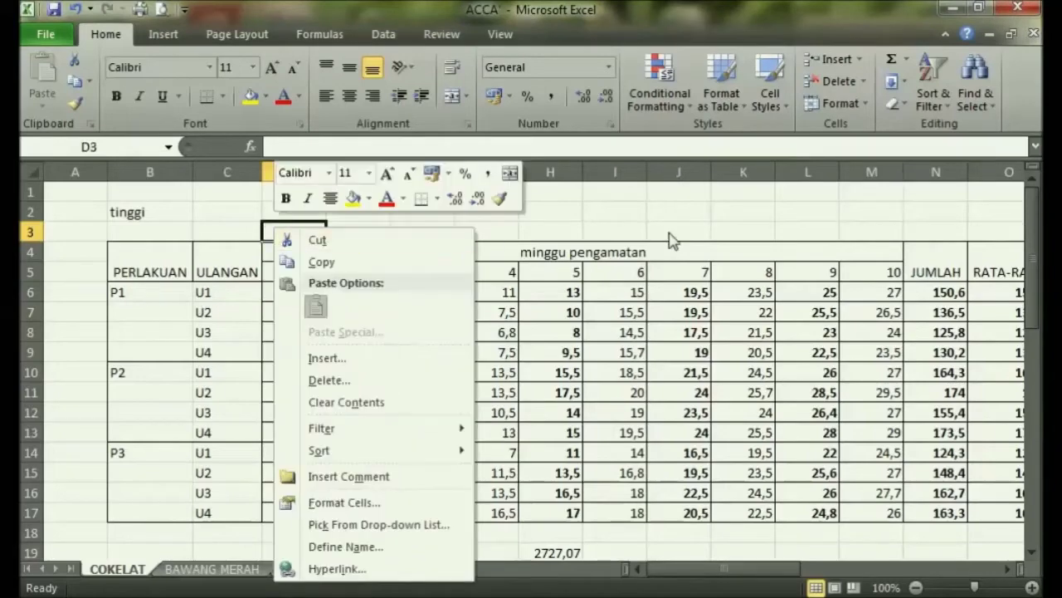
key(Escape)
click(526, 228)
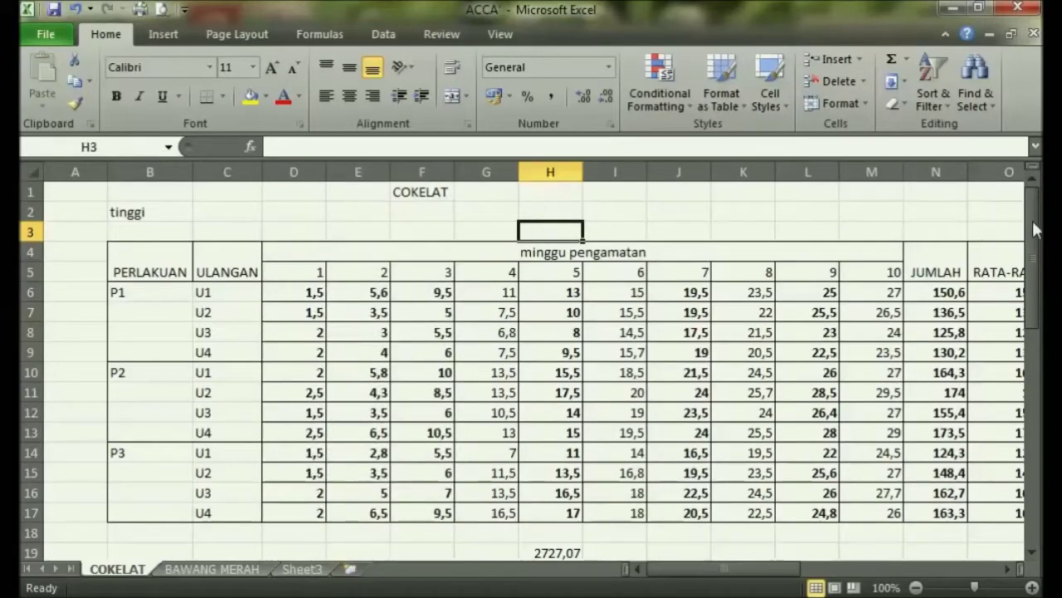
Subscribe to the tutorial channel and like the Word colour-scheme video
mouse_move(1037, 226)
mouse_down()
mouse_move(1034, 313)
mouse_move(1027, 205)
mouse_move(1029, 249)
mouse_up()
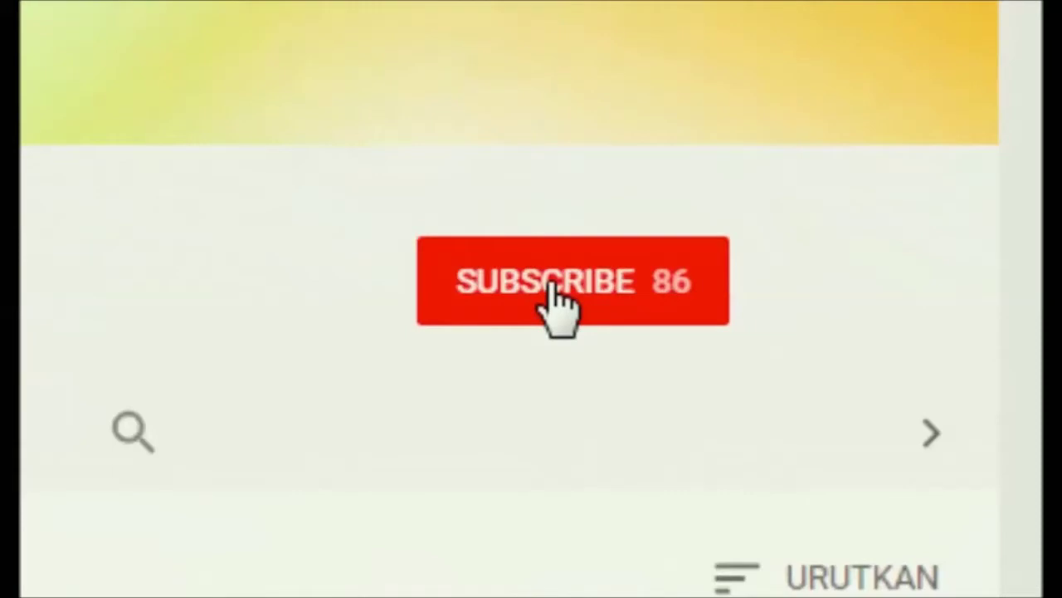
click(554, 291)
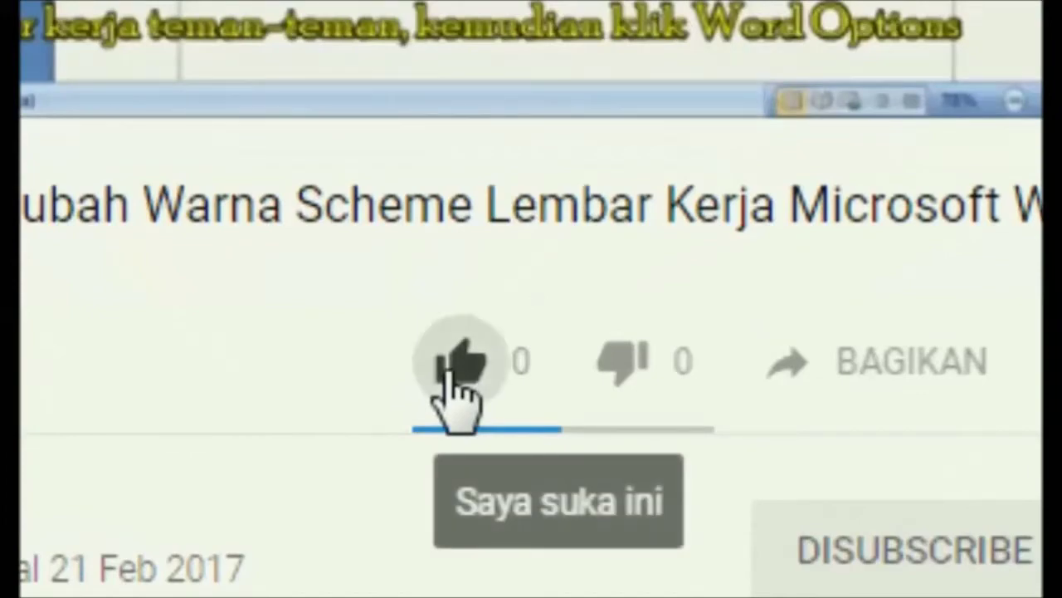
click(452, 371)
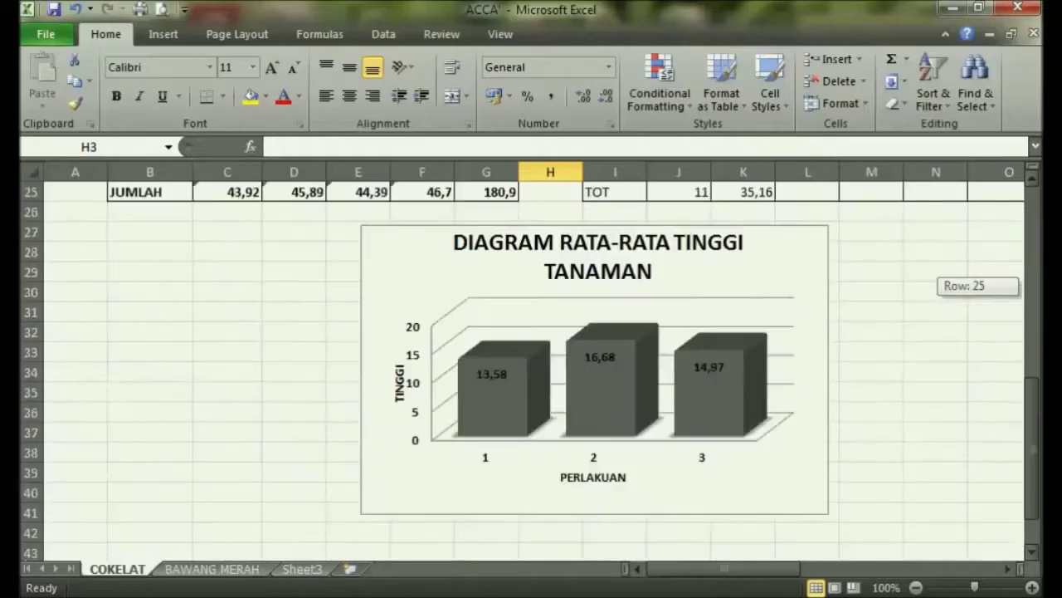
Scroll over to the DAUN leaf-count table and chart, then back to the tinggi table
drag(1032, 448, 1031, 449)
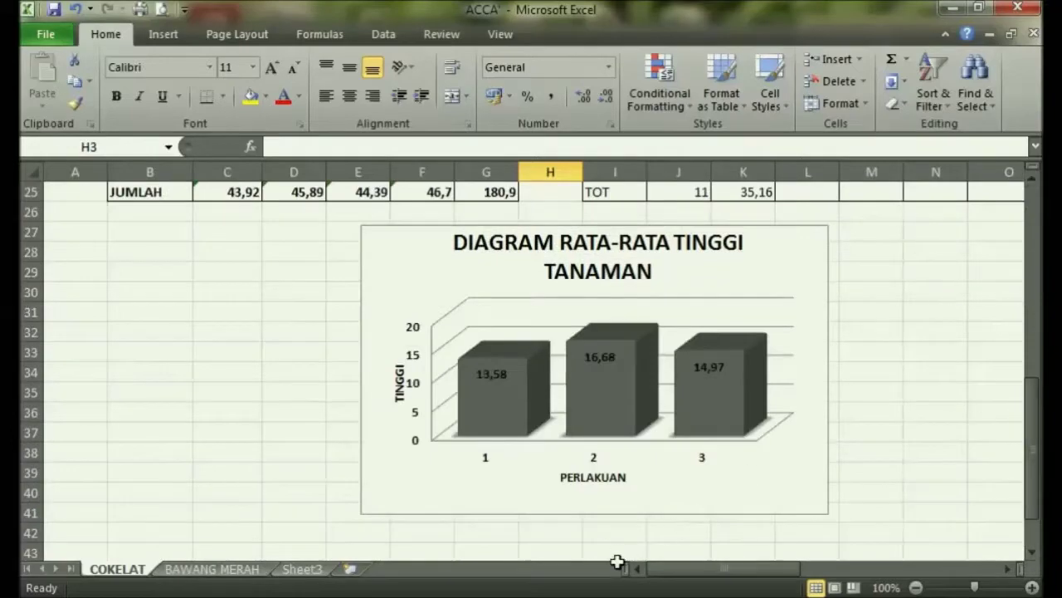
drag(765, 570, 913, 570)
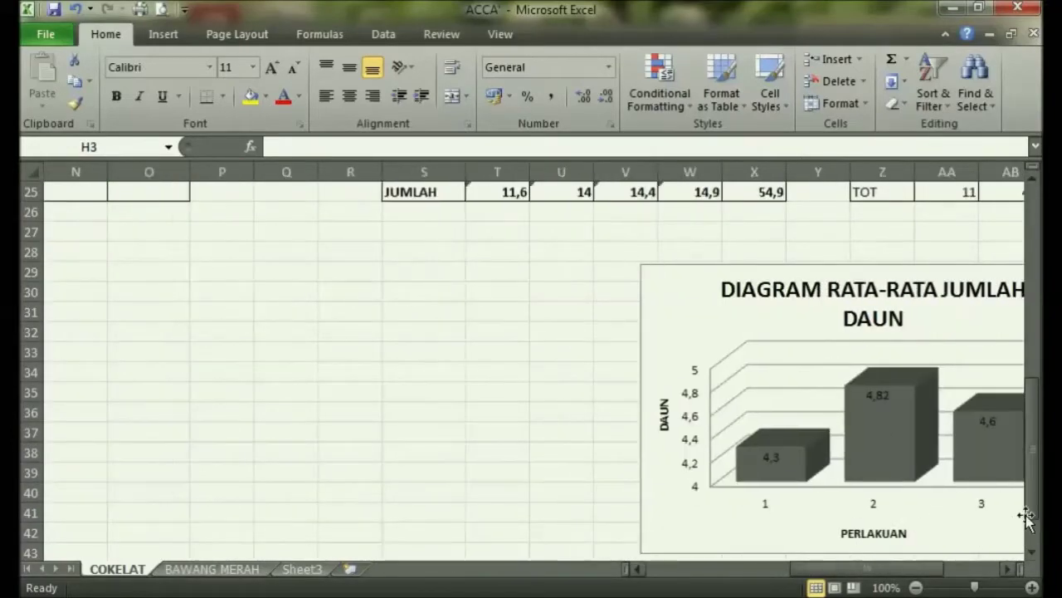
drag(1031, 465, 1031, 297)
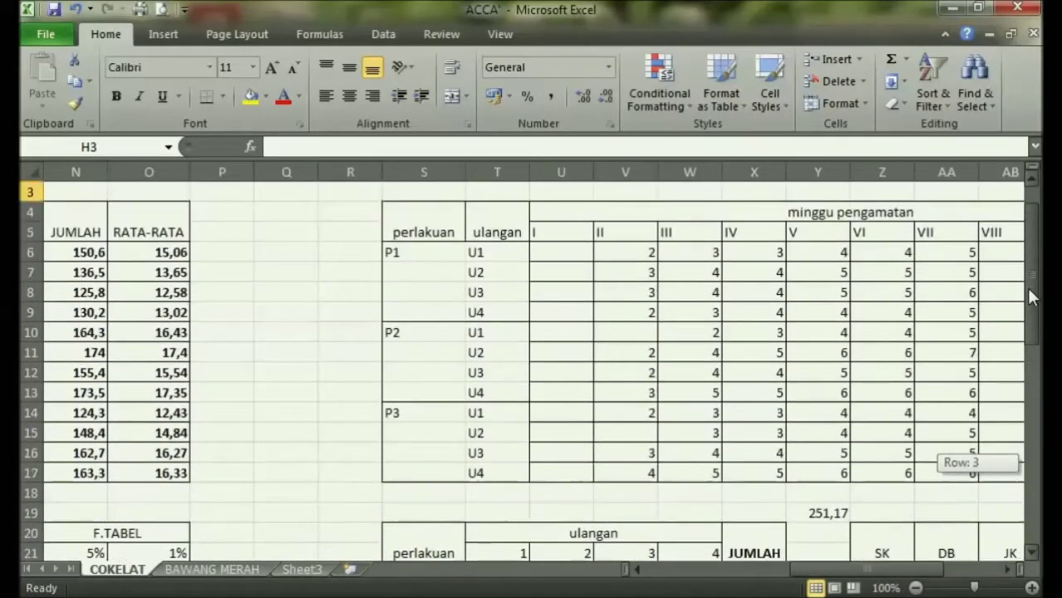
drag(903, 571, 928, 571)
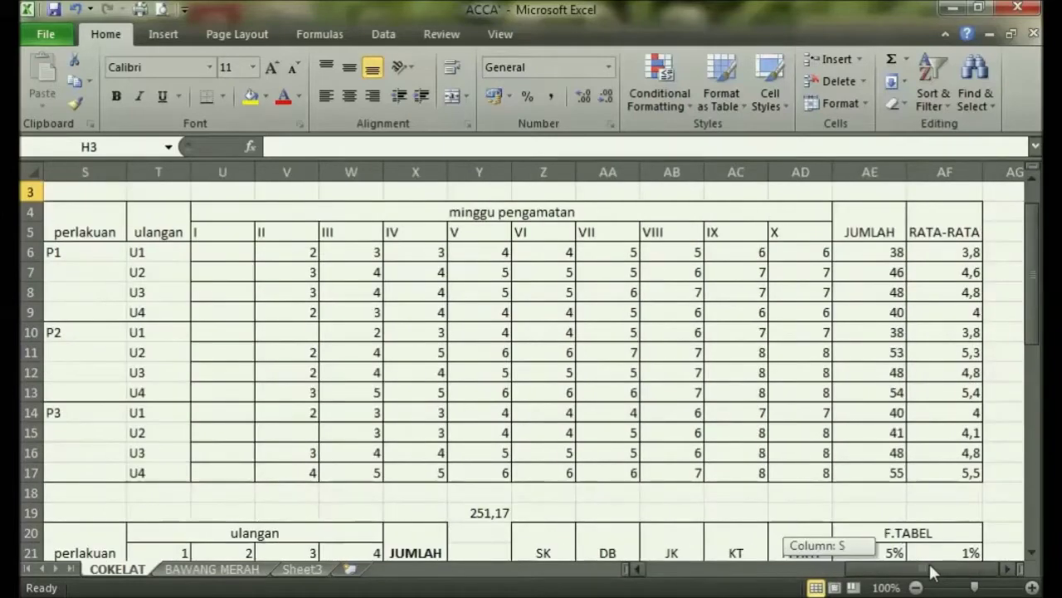
drag(904, 567, 869, 564)
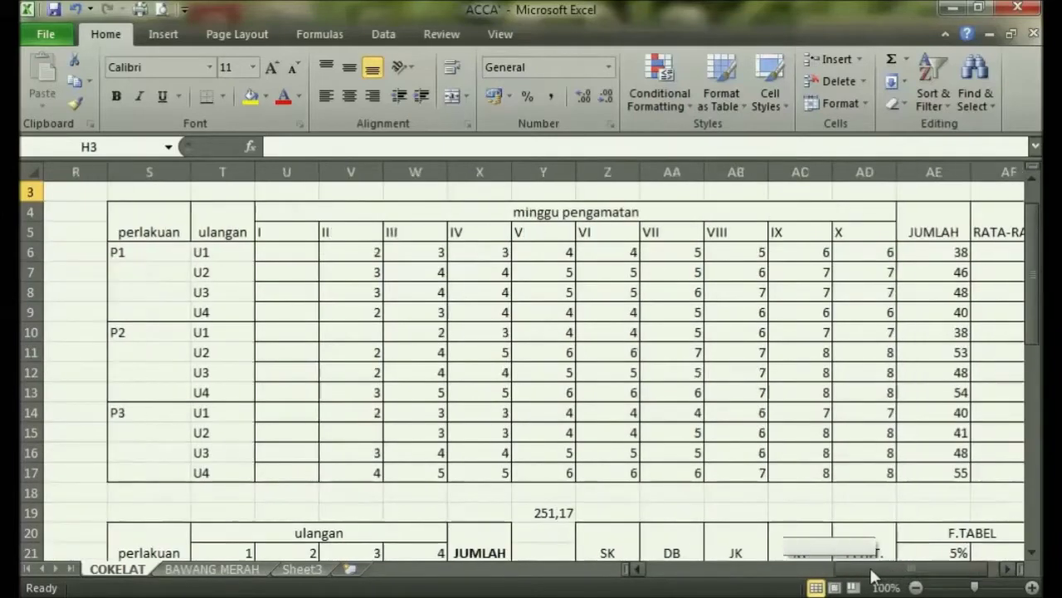
drag(1032, 249, 1022, 219)
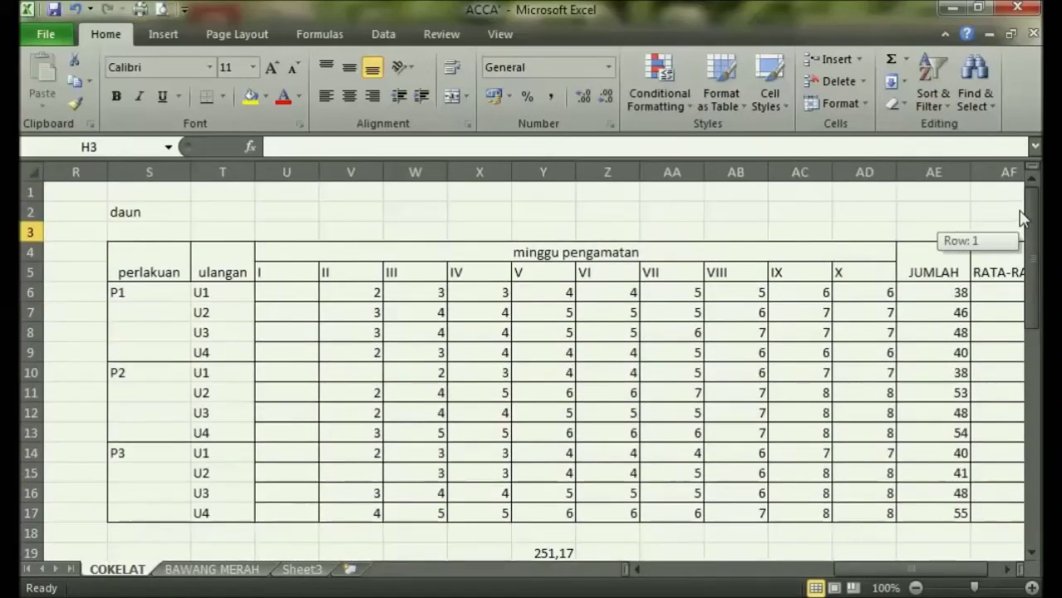
drag(1023, 218, 1023, 220)
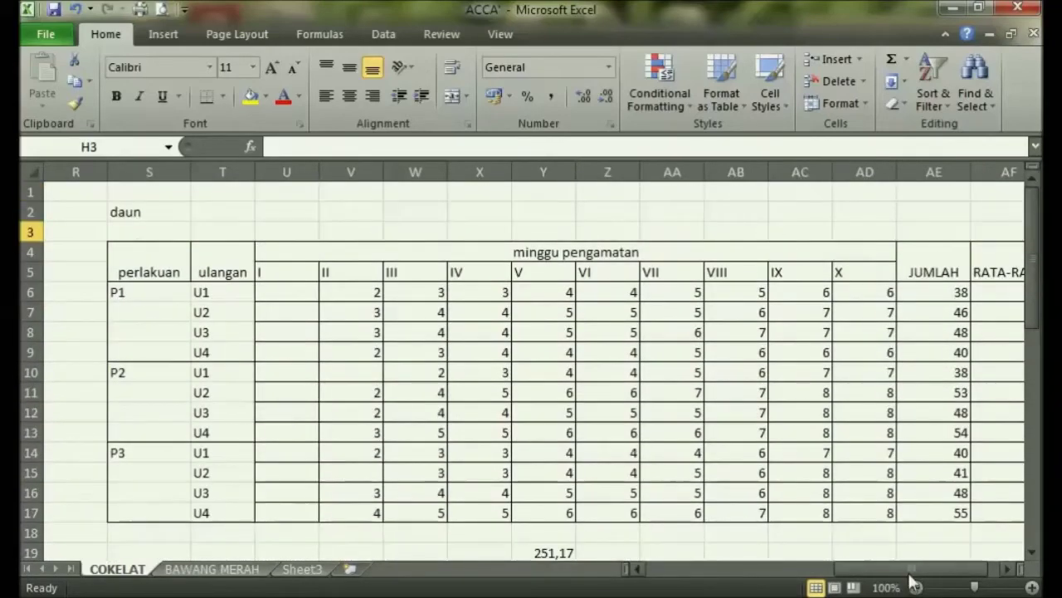
drag(907, 570, 725, 581)
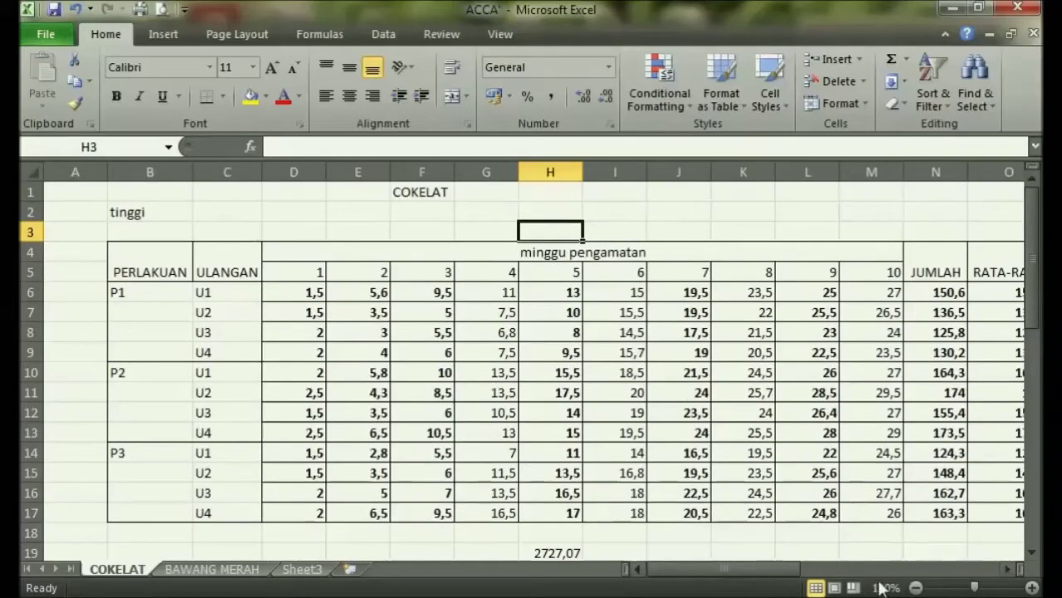
drag(785, 570, 807, 571)
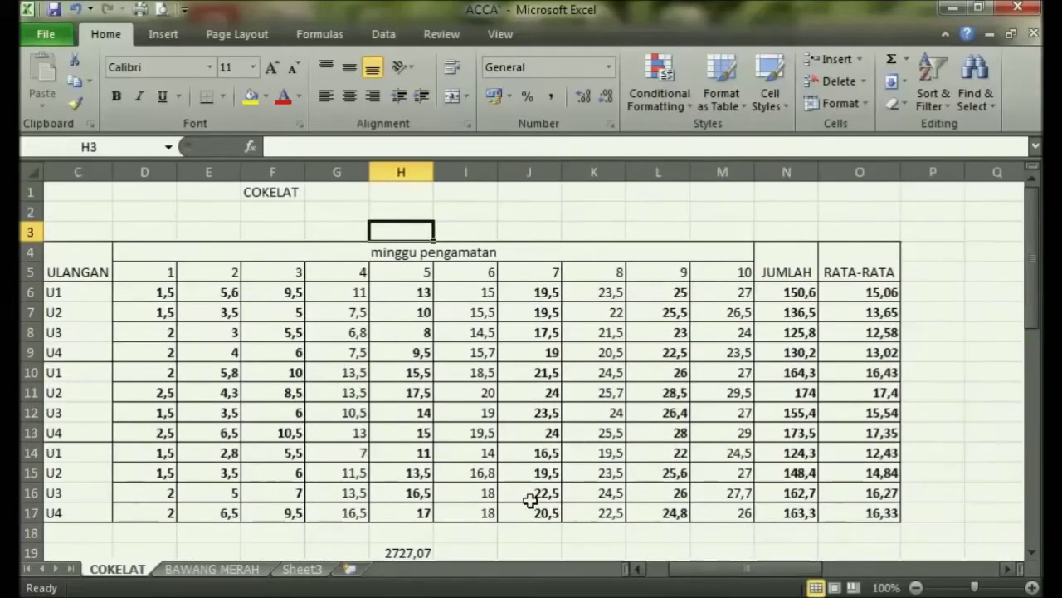
Erase the P3 U4 average formula in O17, leaving the cell empty
click(399, 515)
click(821, 513)
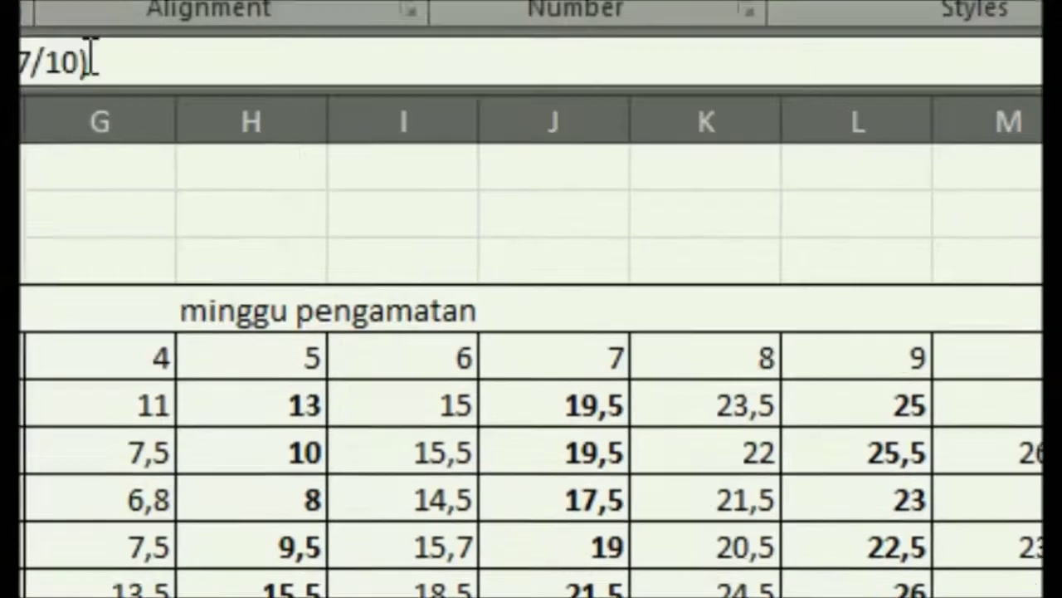
drag(398, 288, 257, 288)
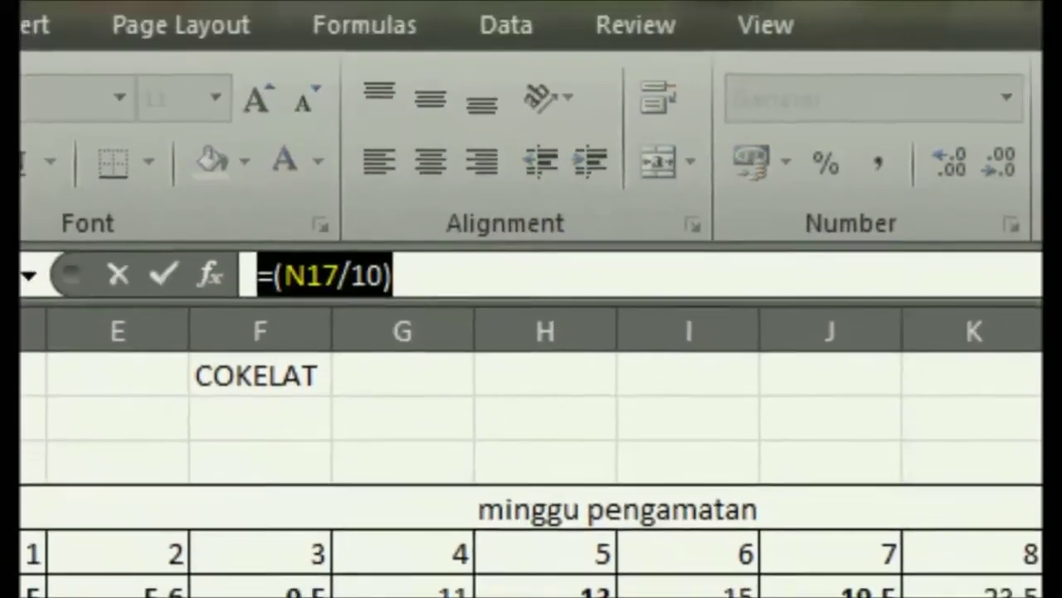
text(=)
click(870, 453)
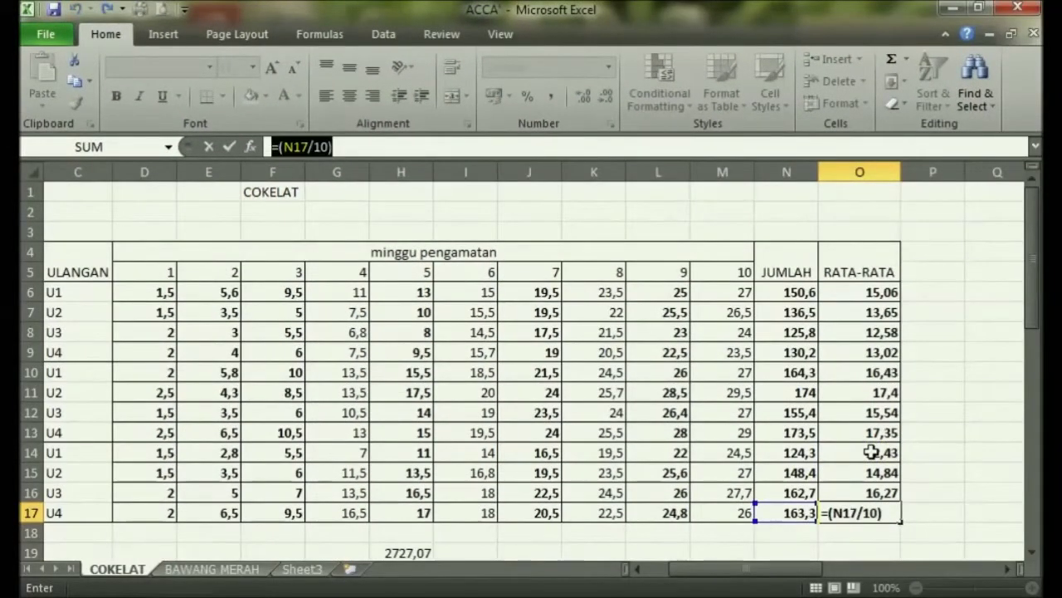
key(ctrl+z)
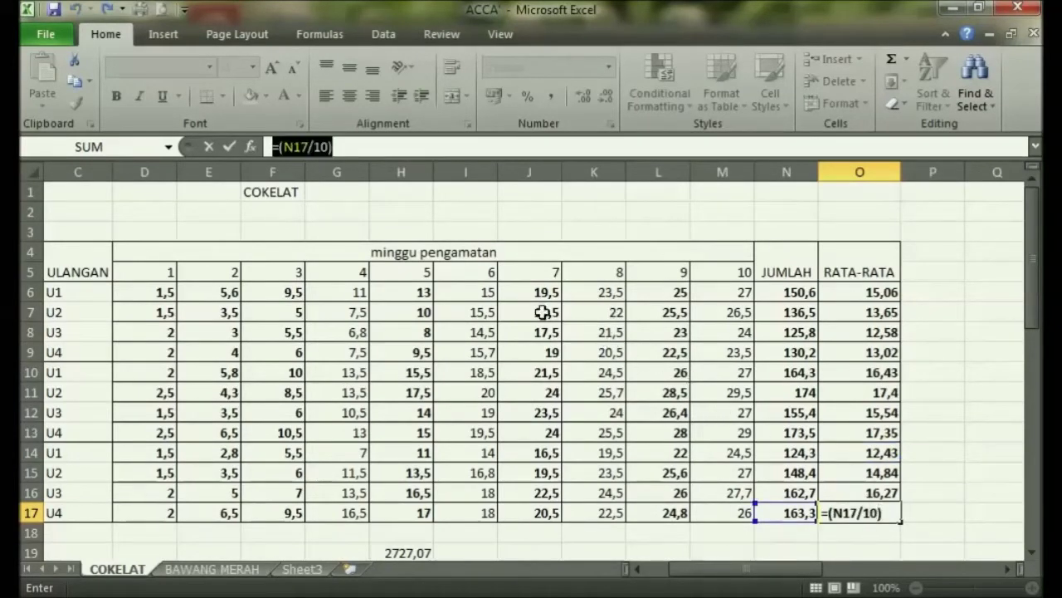
key(BackSpace)
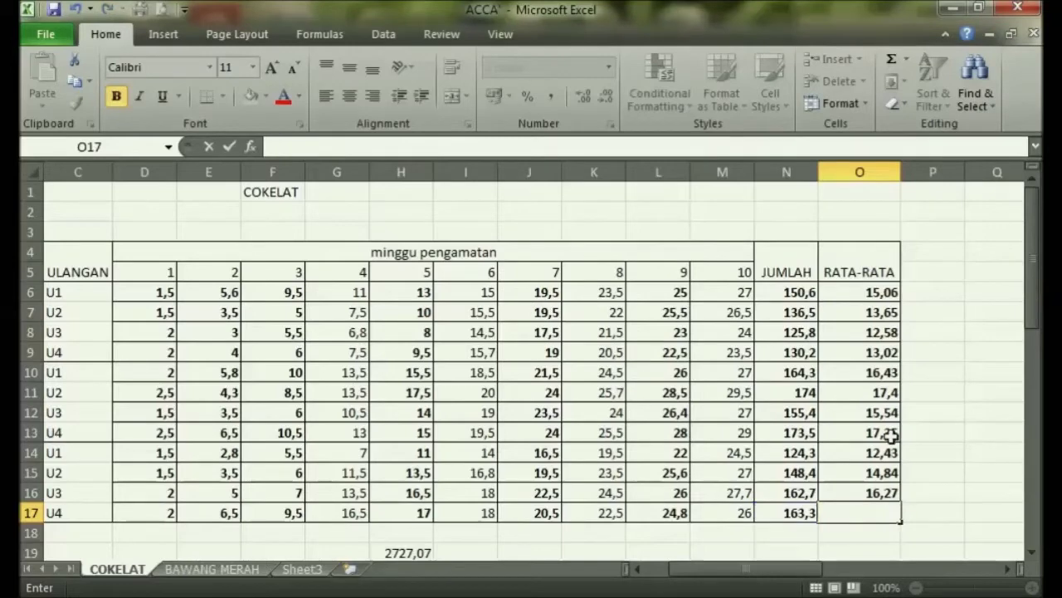
click(890, 435)
Check the RATA-RATA average formulas in O14, O12 and O10
click(867, 459)
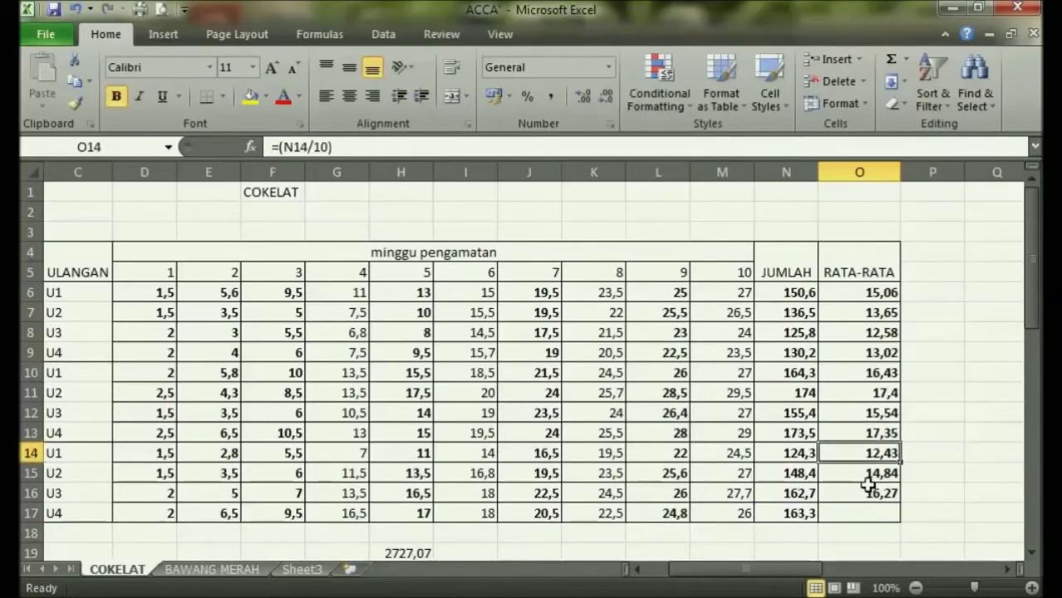
click(866, 412)
click(866, 370)
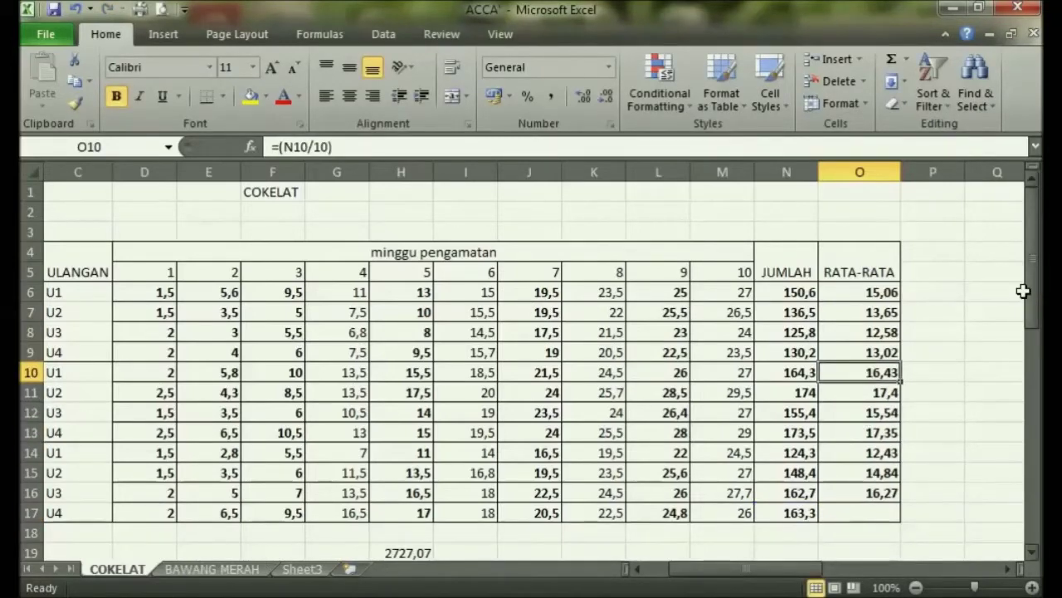
drag(1031, 299, 1030, 326)
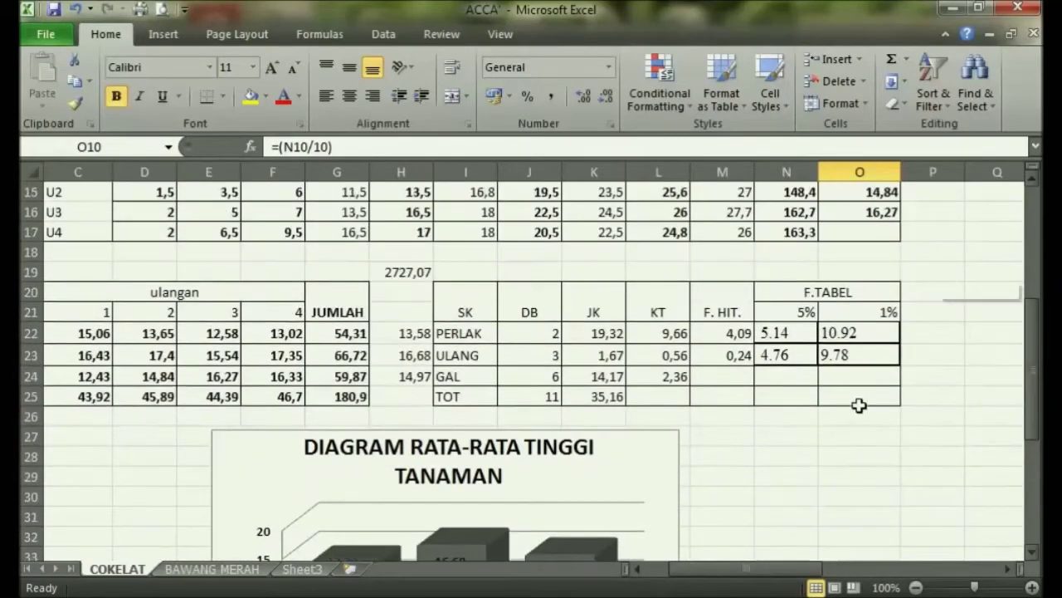
click(834, 353)
click(835, 334)
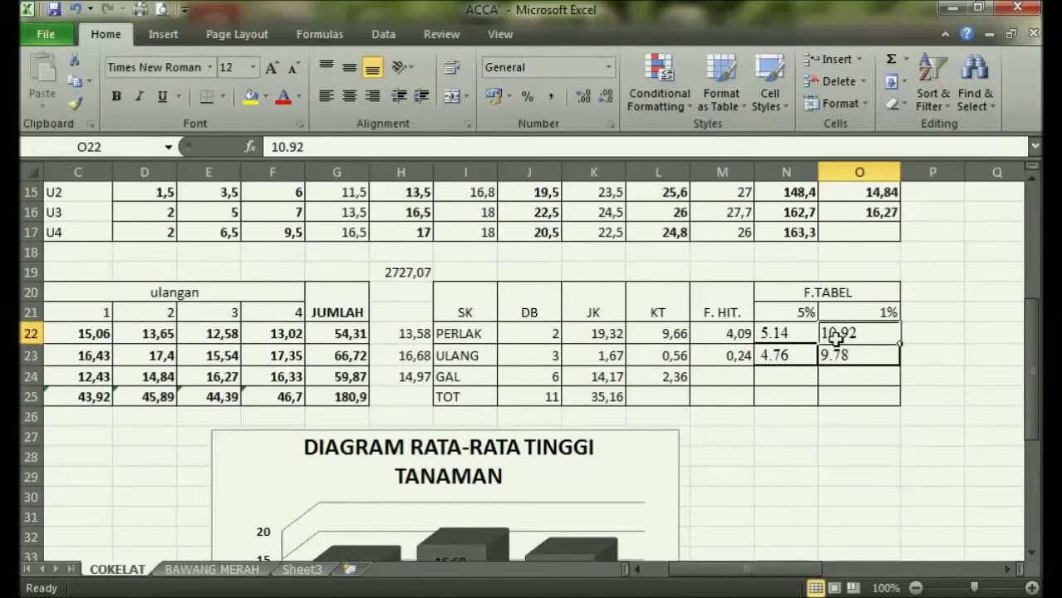
click(797, 354)
click(333, 377)
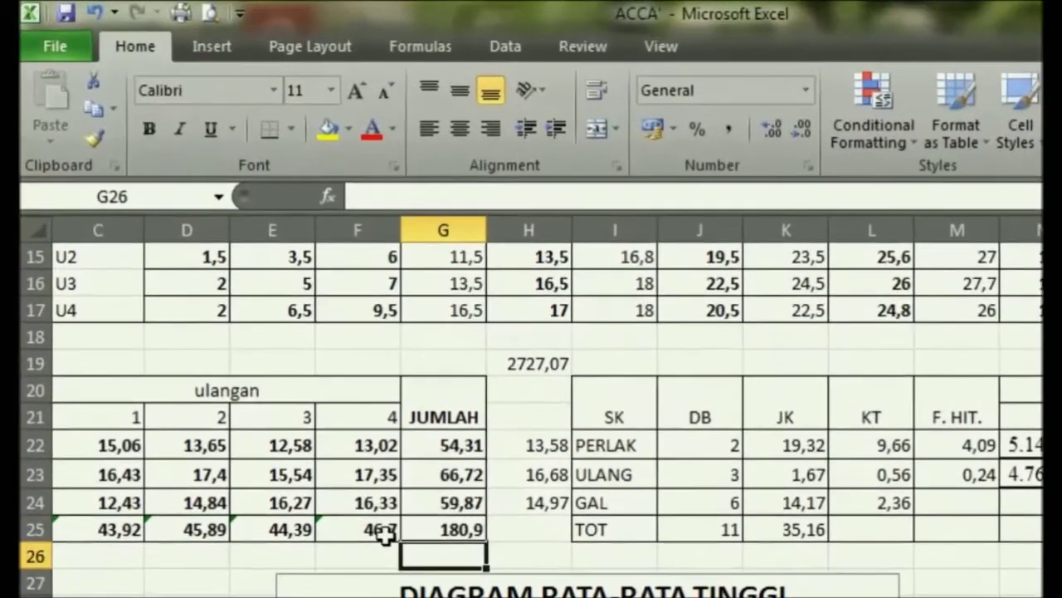
click(301, 397)
click(418, 532)
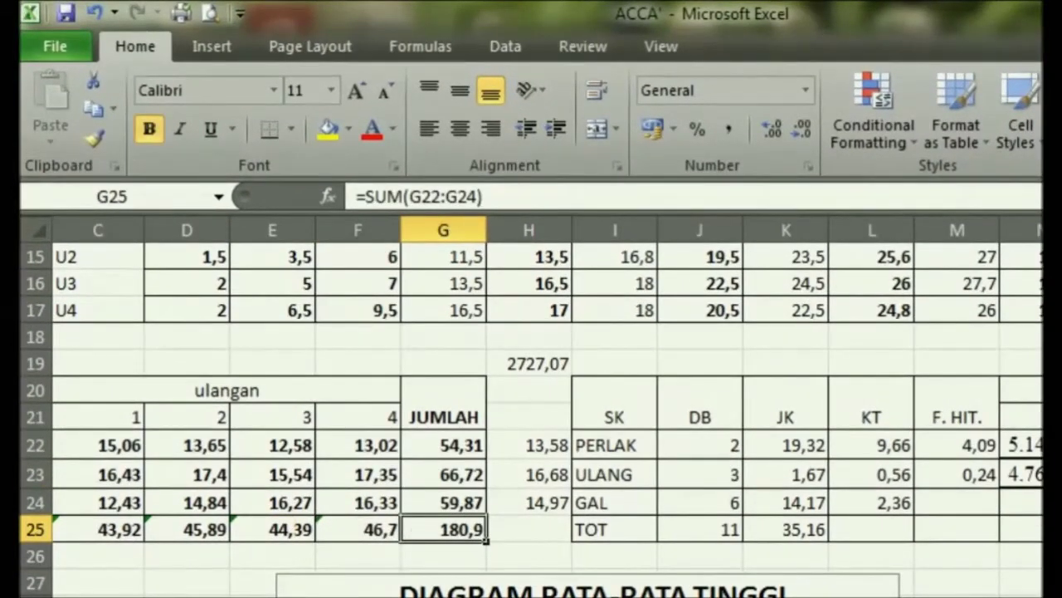
scroll(531, 398, right, 5)
click(1038, 445)
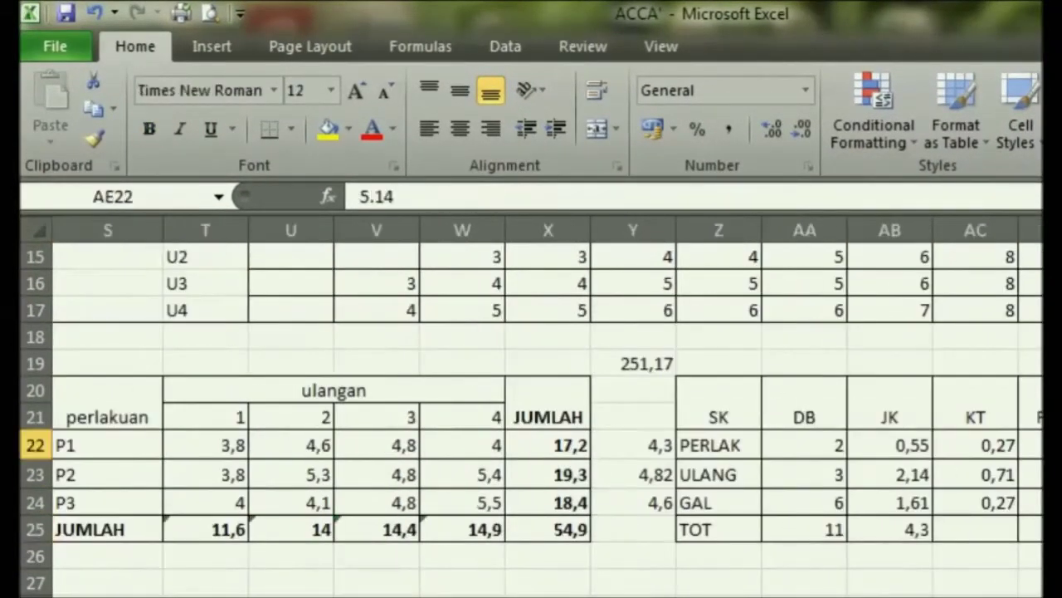
click(919, 524)
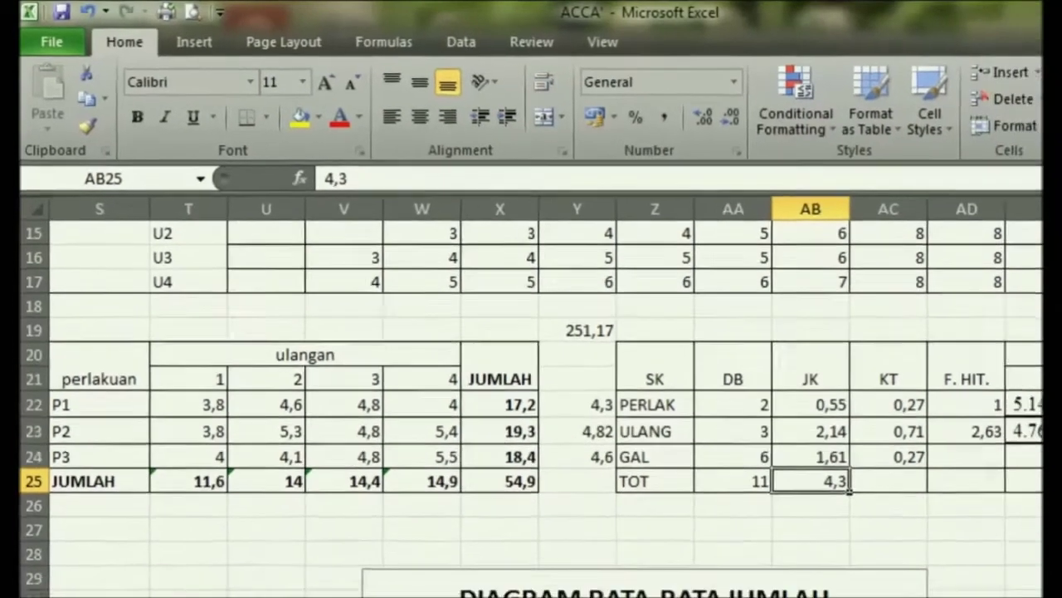
scroll(1005, 398, up, 5)
click(968, 369)
click(961, 486)
click(886, 419)
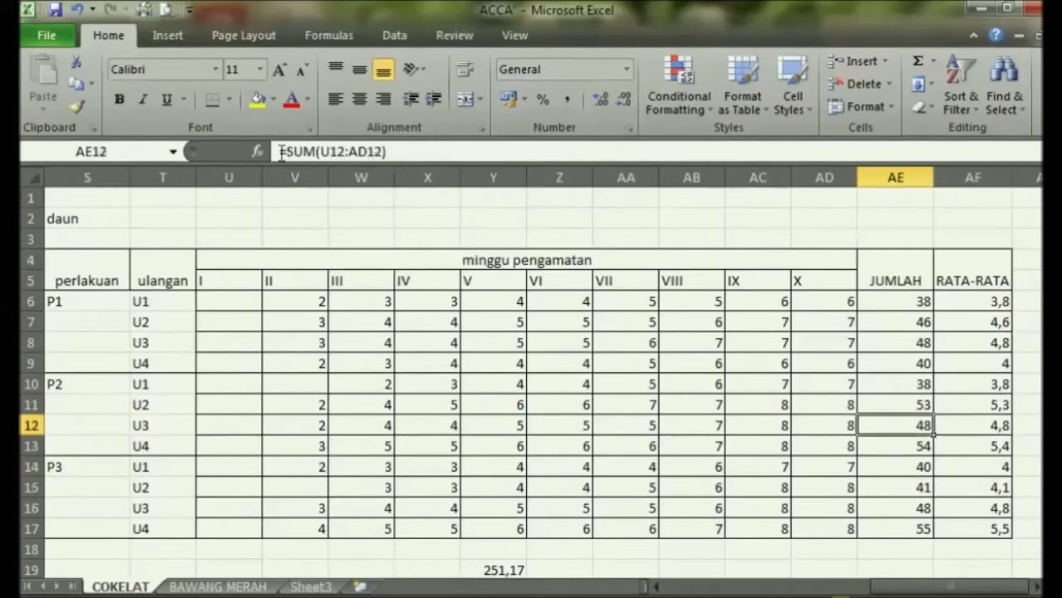
Inspect the summary table's JUMLAH totals, such as 66,72 and 44,39
drag(882, 591, 675, 586)
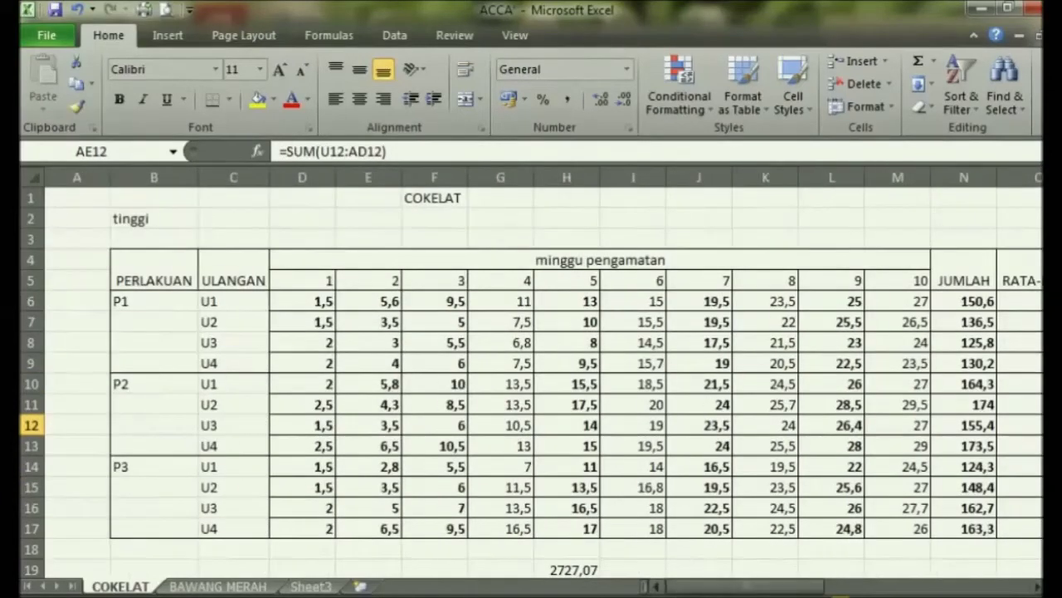
drag(1050, 279, 1051, 287)
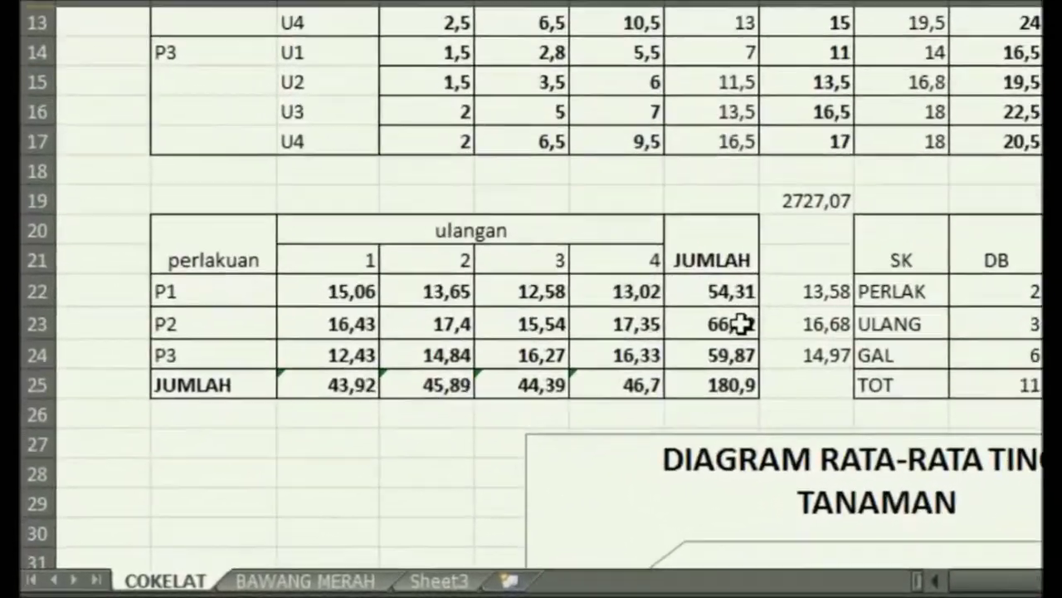
click(741, 323)
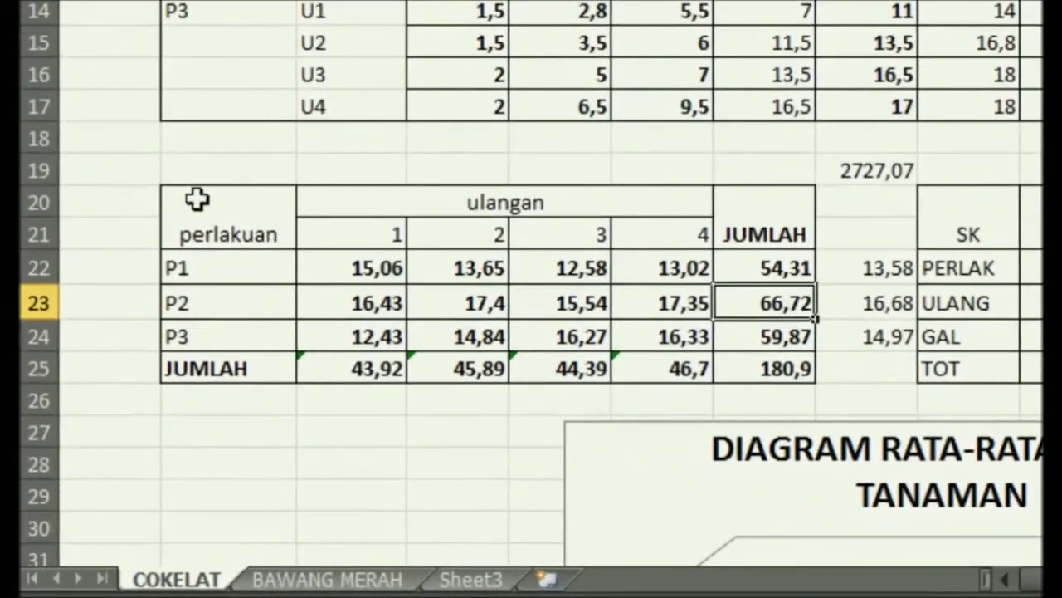
mouse_move(194, 207)
mouse_down()
mouse_move(772, 336)
mouse_move(772, 368)
mouse_up()
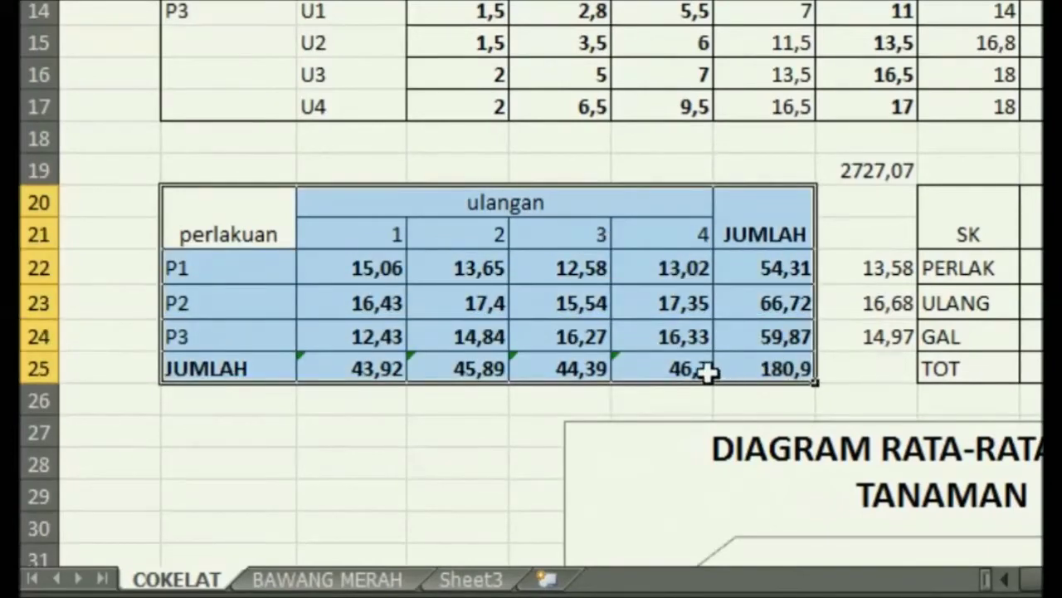
click(538, 407)
drag(768, 267, 774, 373)
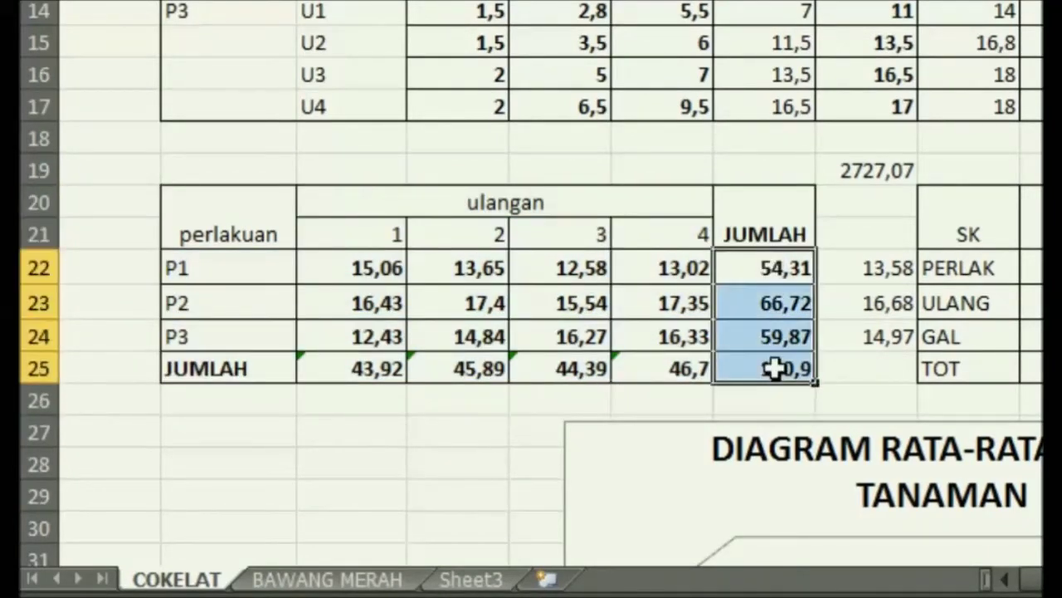
click(689, 399)
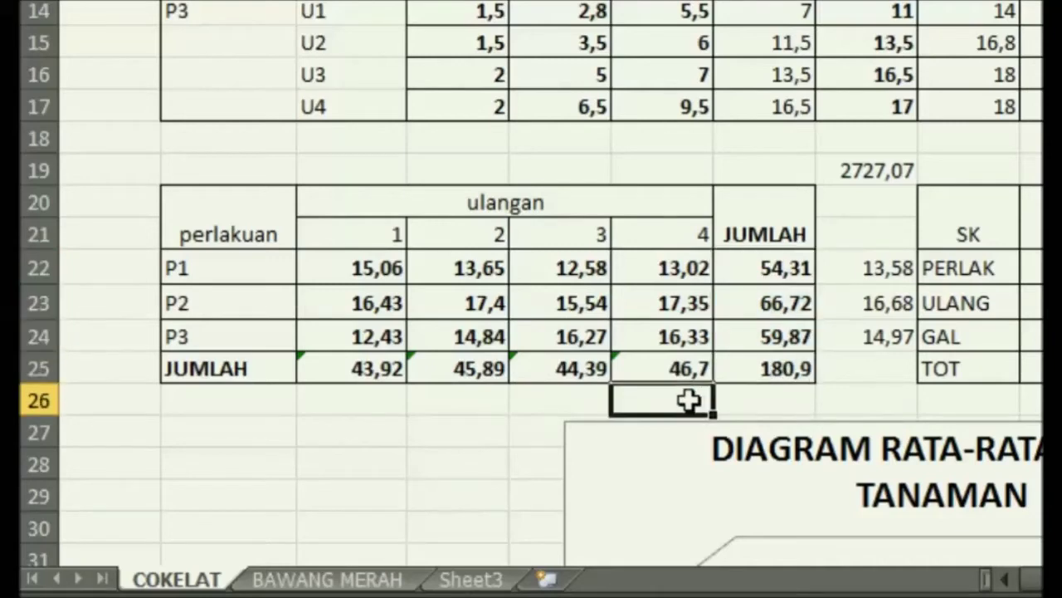
click(549, 365)
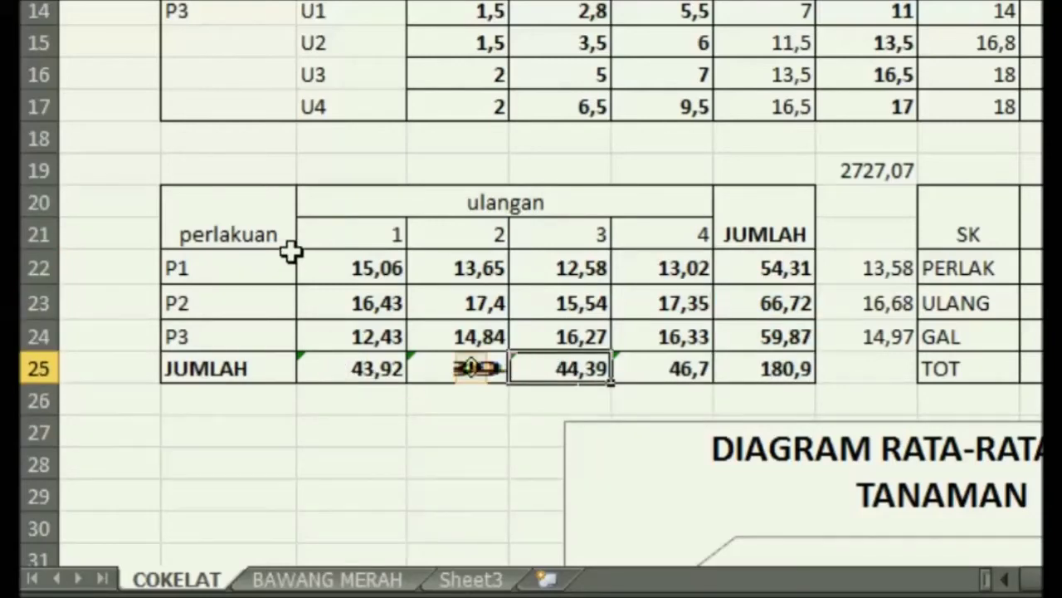
Copy B20:G25 and paste it back over itself as Values (123)
drag(197, 205, 755, 364)
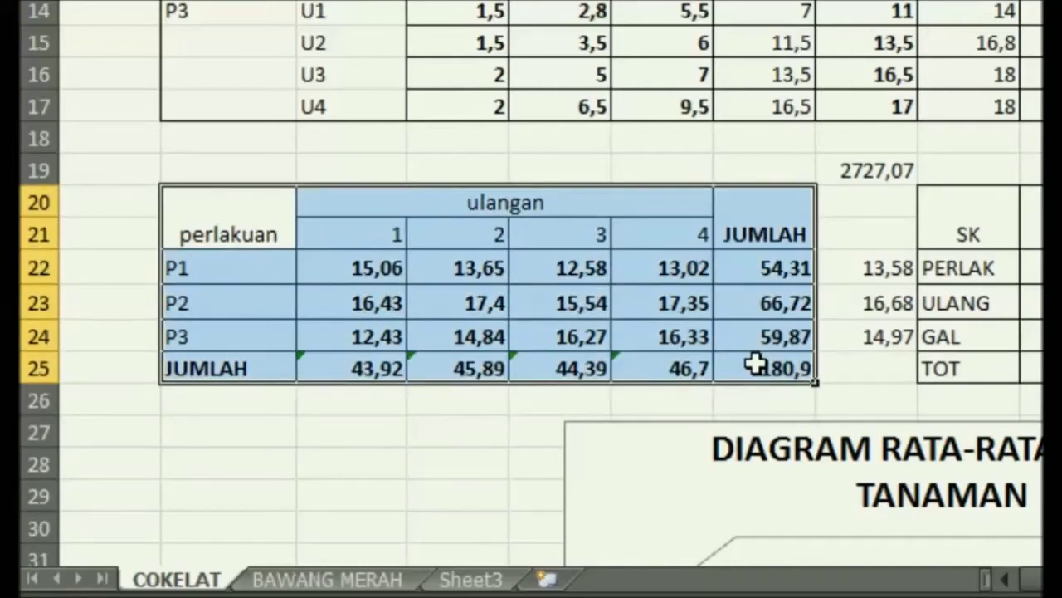
right_click(458, 201)
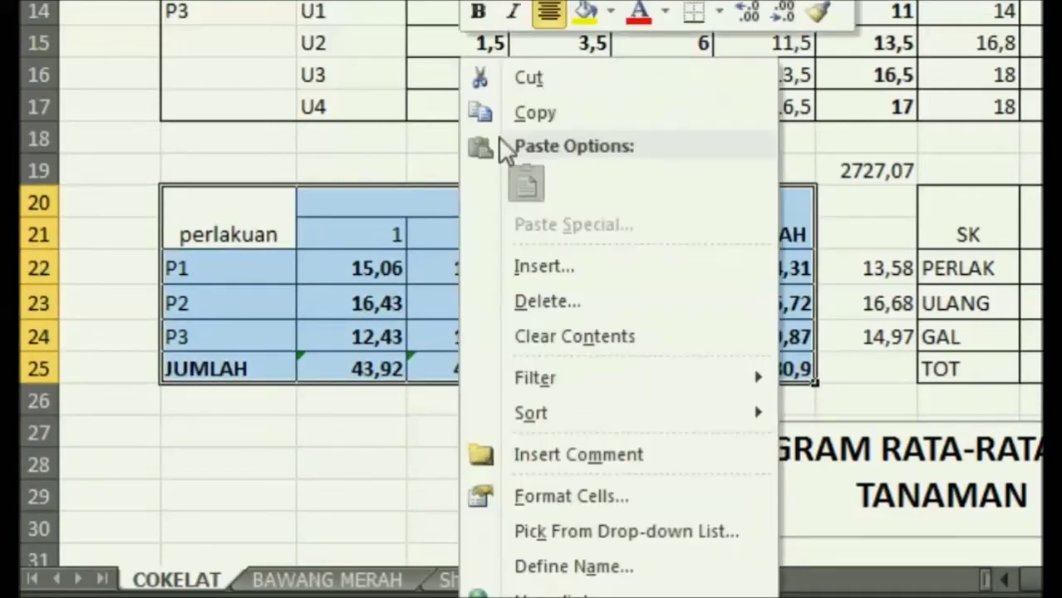
click(513, 114)
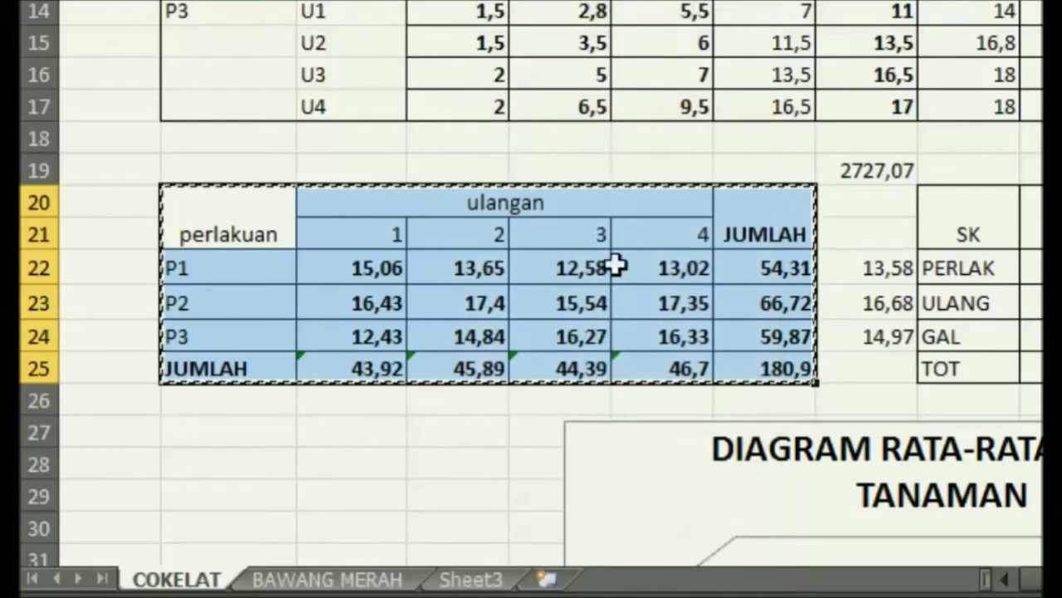
right_click(290, 224)
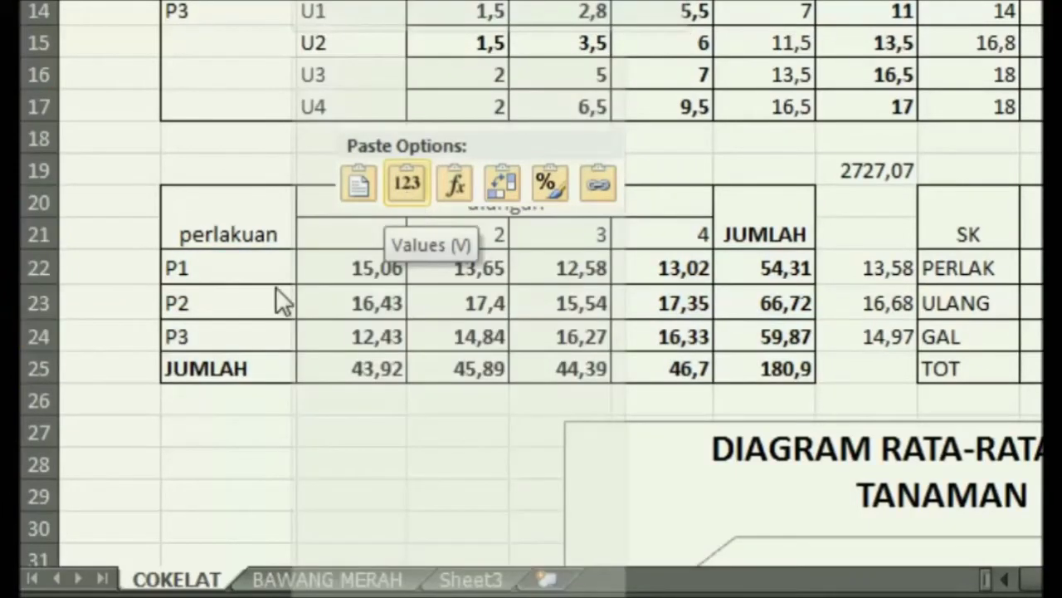
mouse_move(370, 239)
click(407, 184)
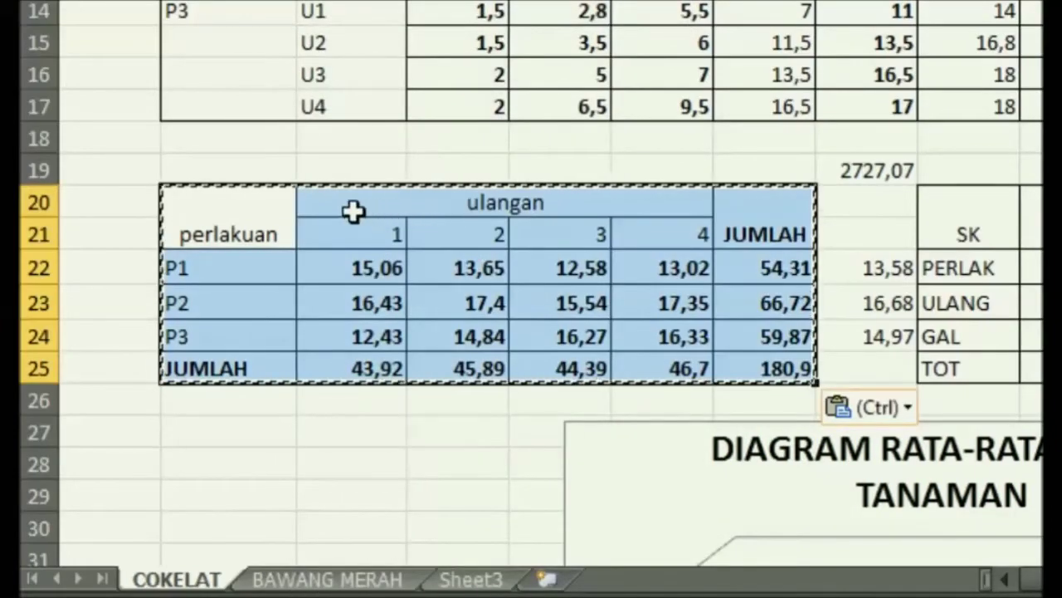
click(356, 210)
click(597, 377)
scroll(598, 378, up, 1)
click(649, 399)
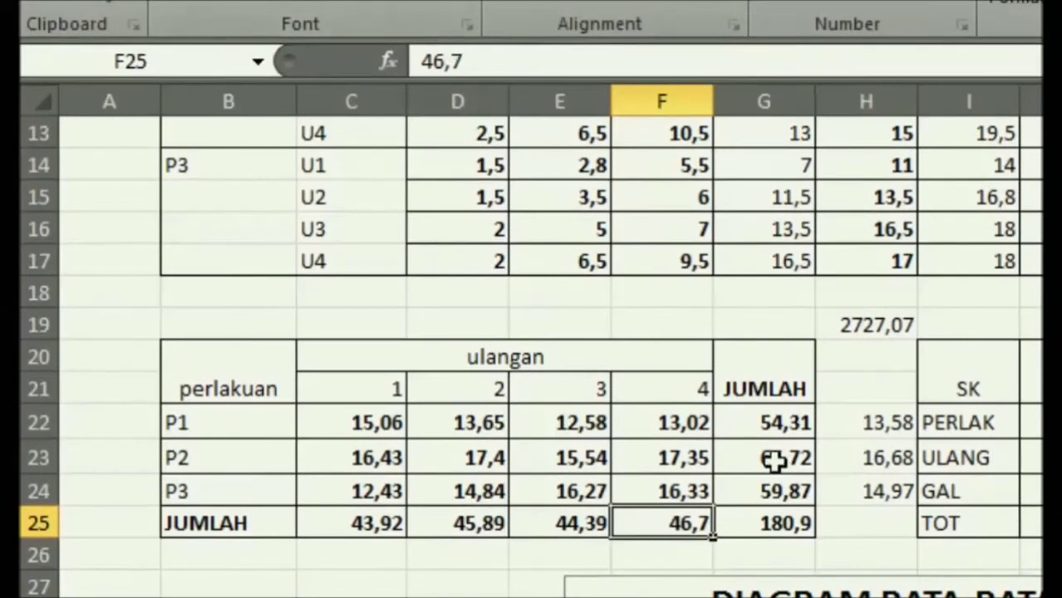
click(780, 424)
click(777, 465)
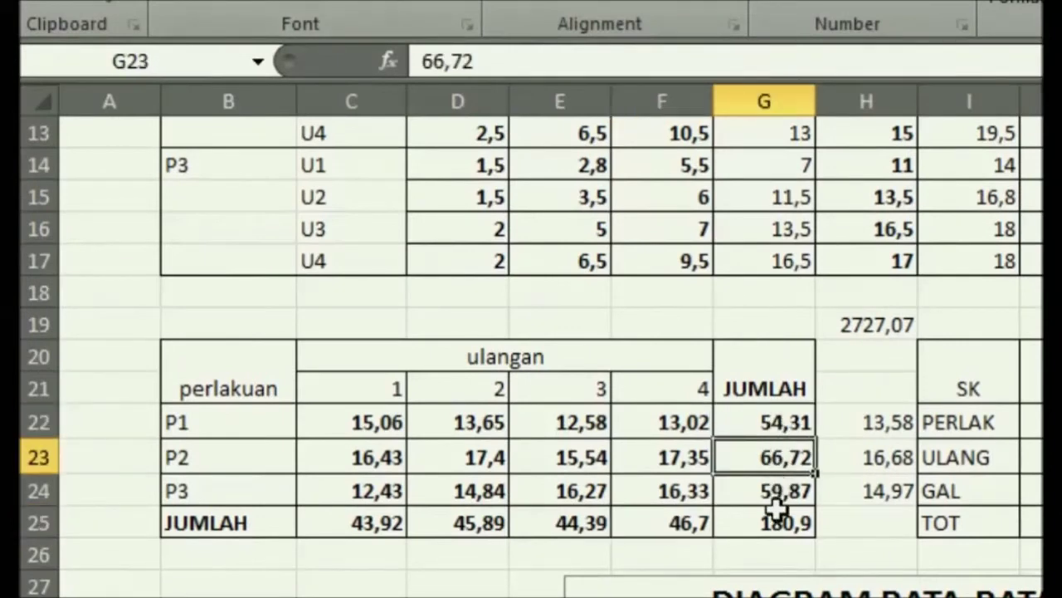
click(776, 495)
click(777, 525)
click(664, 522)
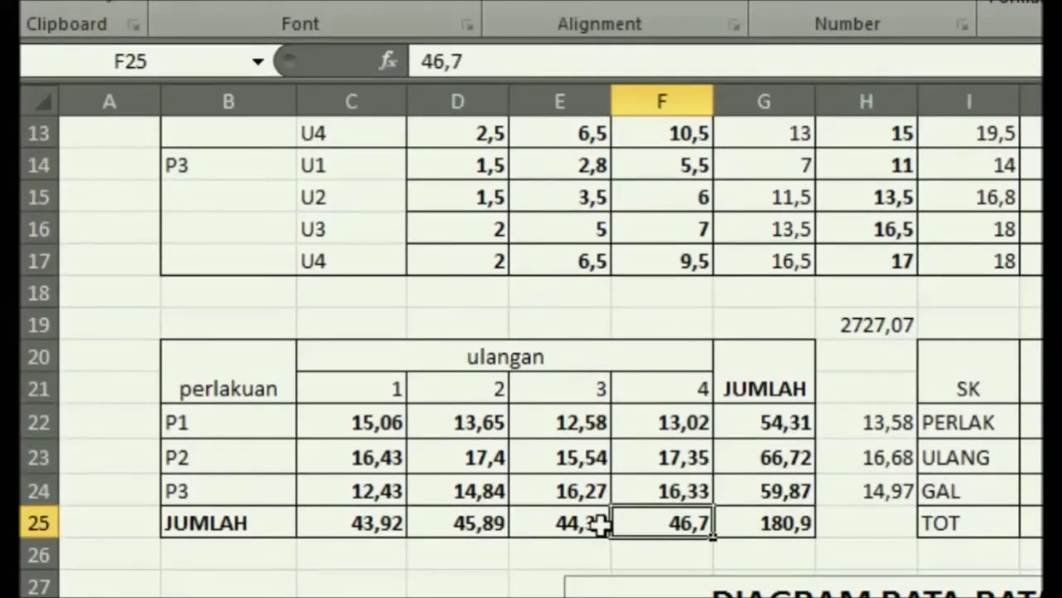
click(573, 528)
click(430, 522)
click(357, 524)
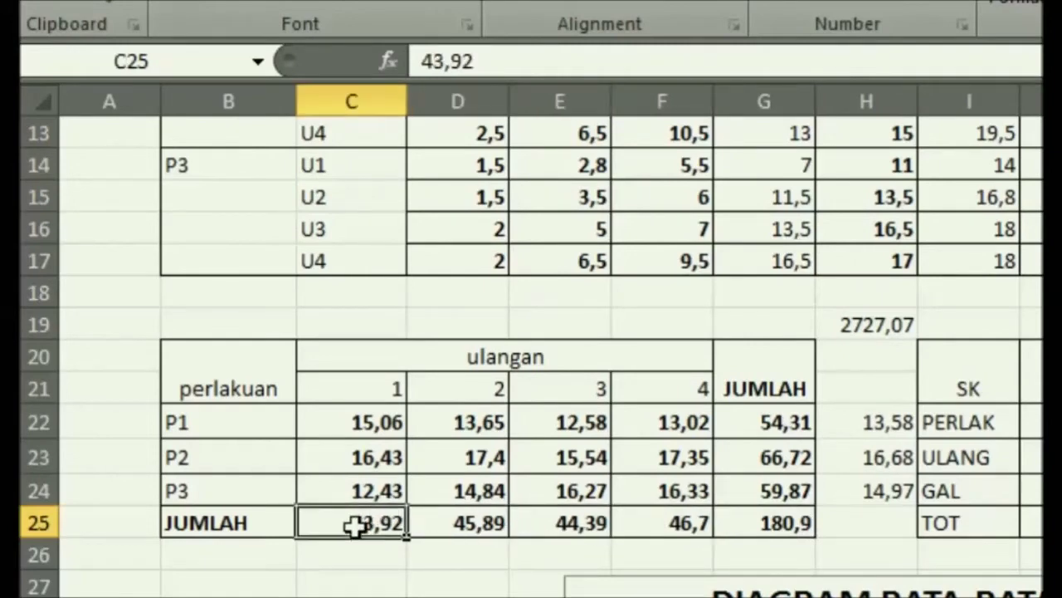
click(490, 526)
click(593, 526)
click(704, 539)
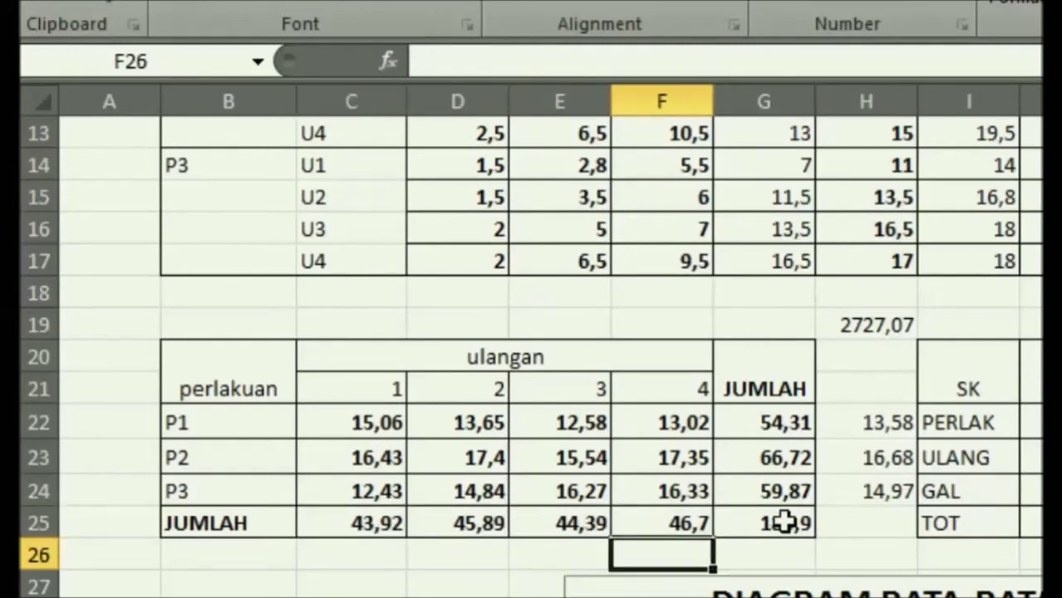
click(780, 520)
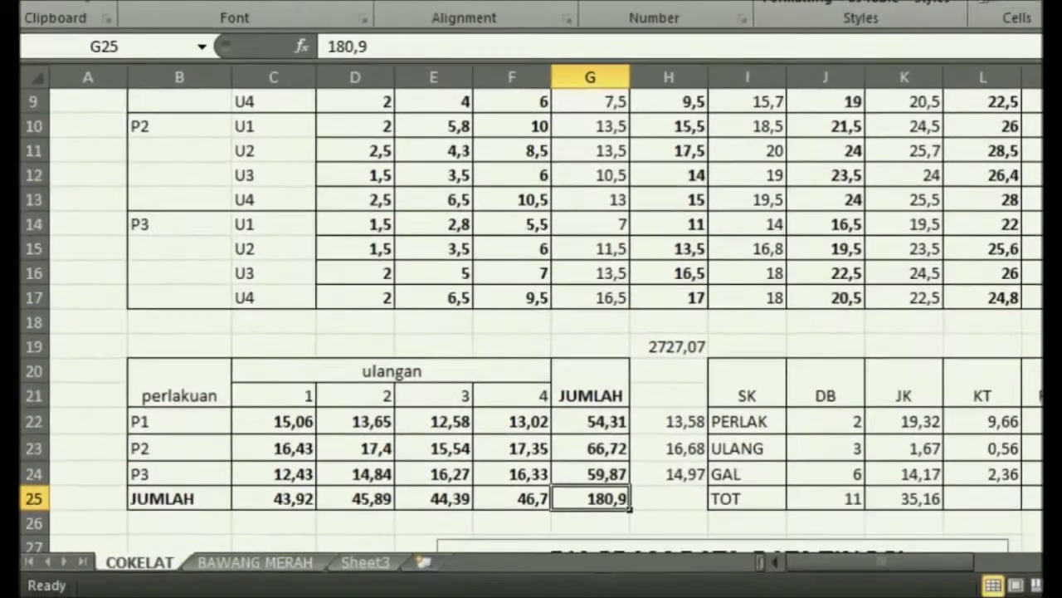
scroll(531, 332, up, 3)
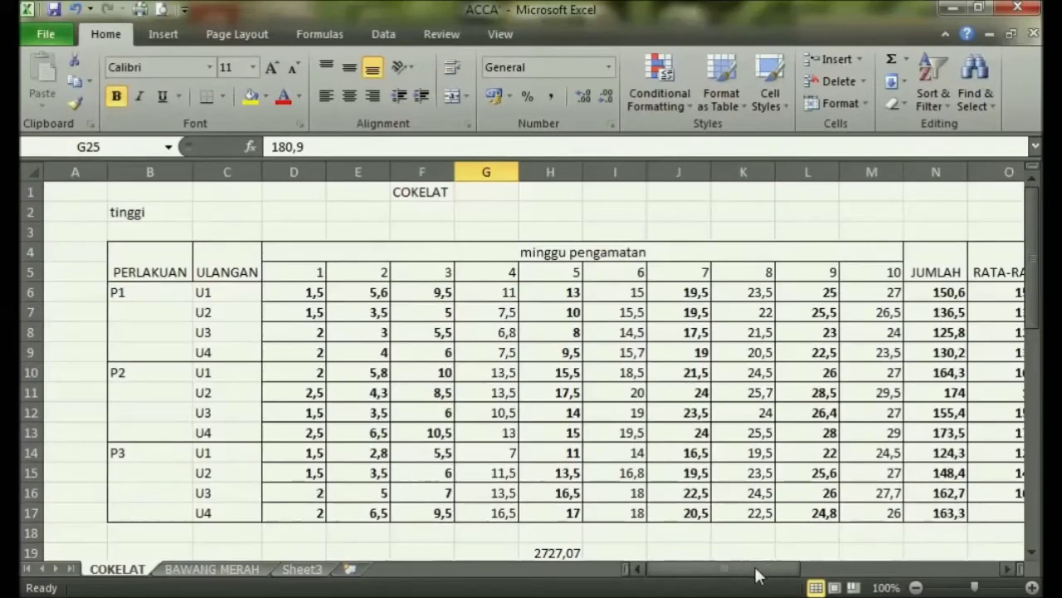
drag(754, 564, 921, 566)
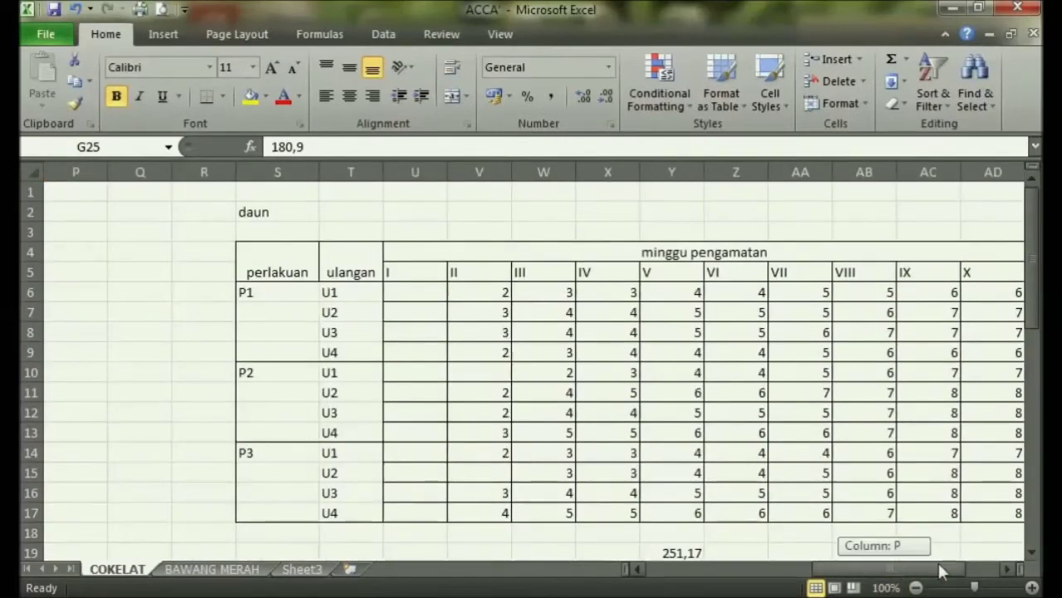
drag(886, 587, 717, 573)
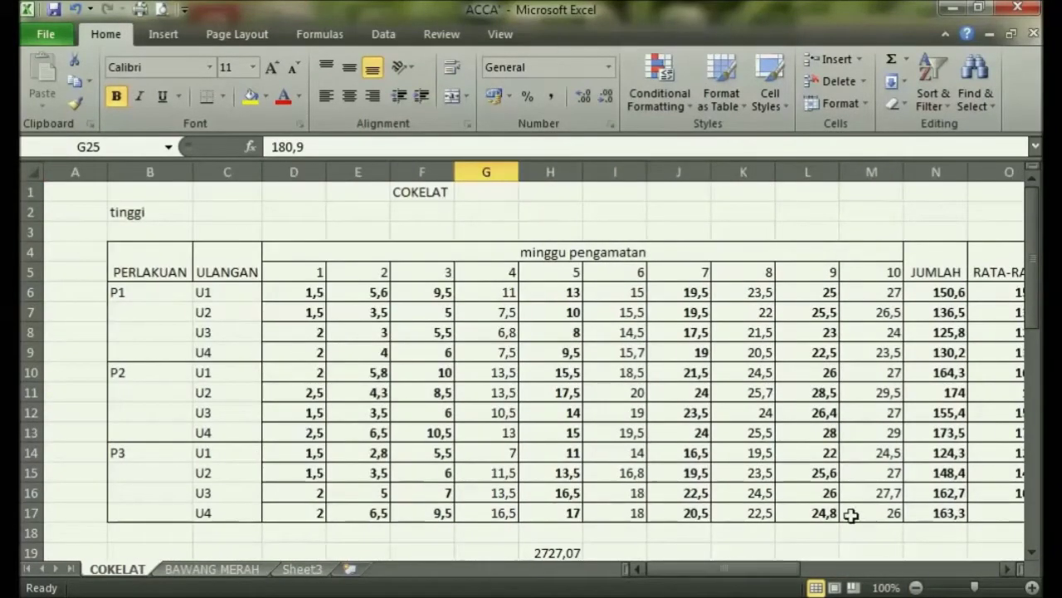
drag(1035, 292, 1039, 262)
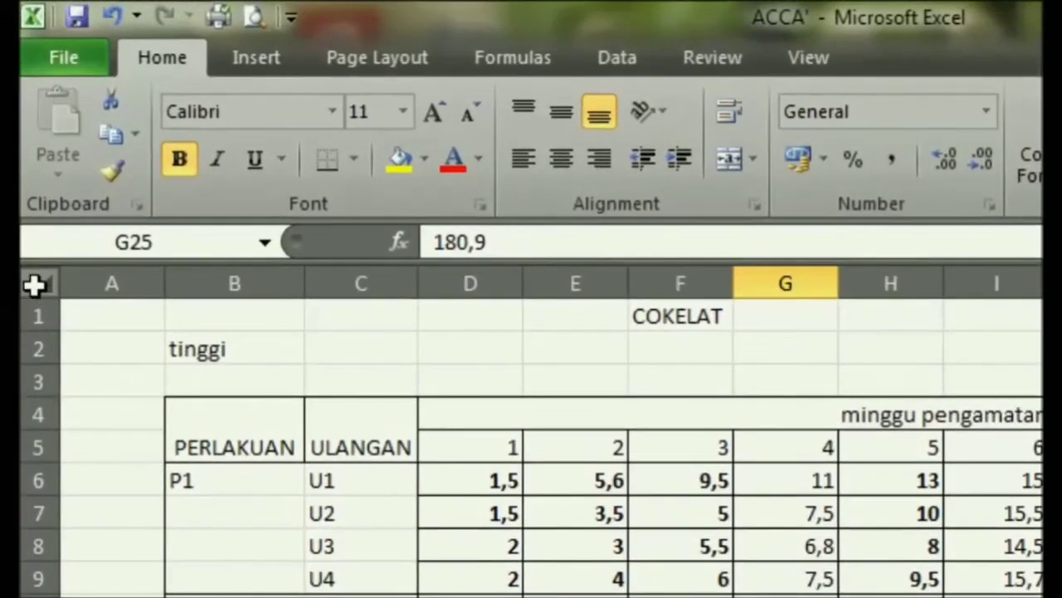
click(34, 284)
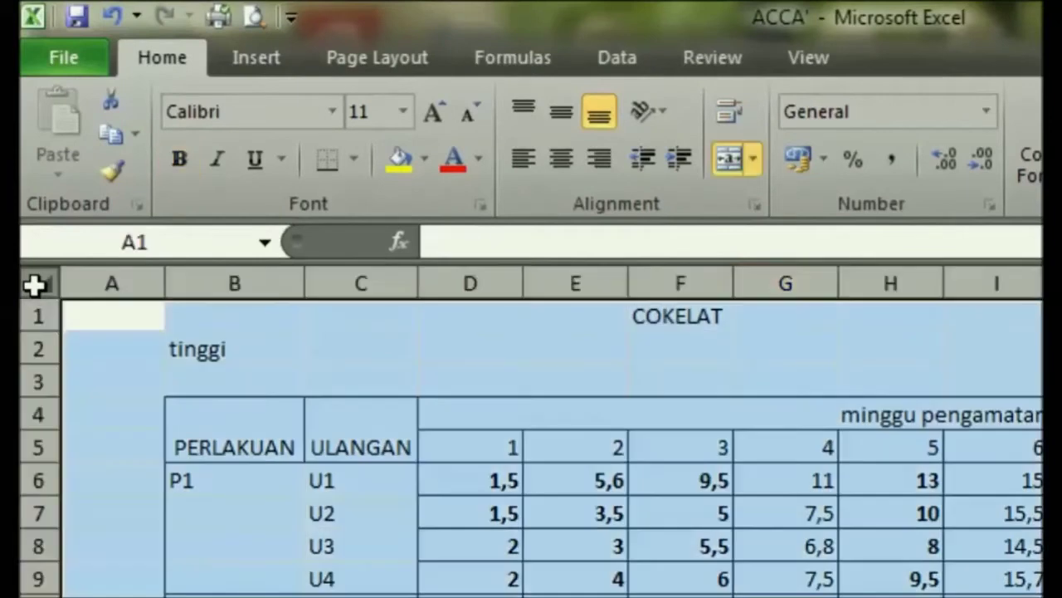
Copy the entire COKELAT sheet and paste it back over itself as values only
right_click(34, 285)
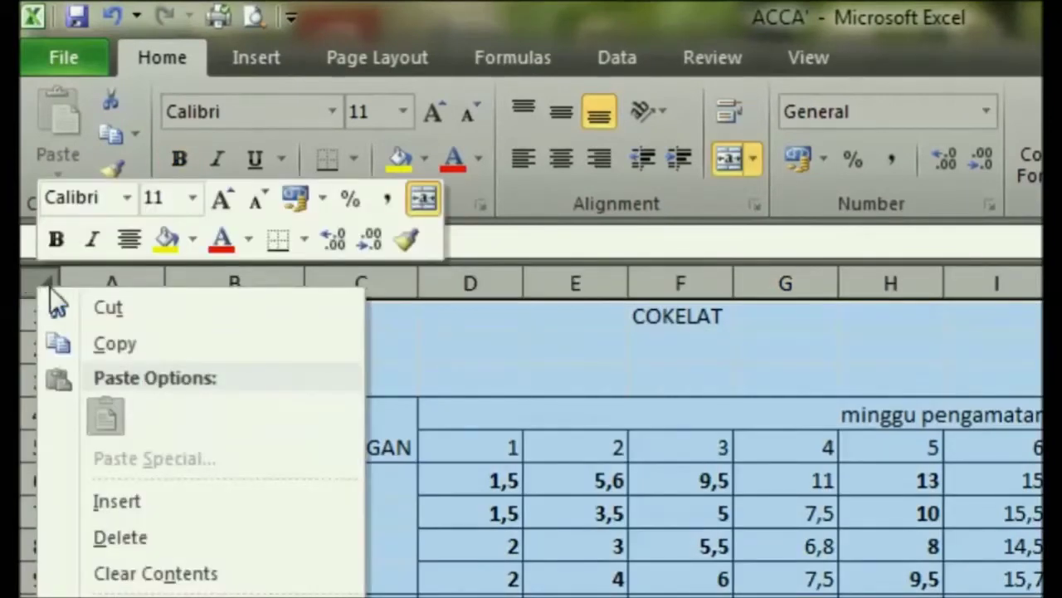
click(139, 346)
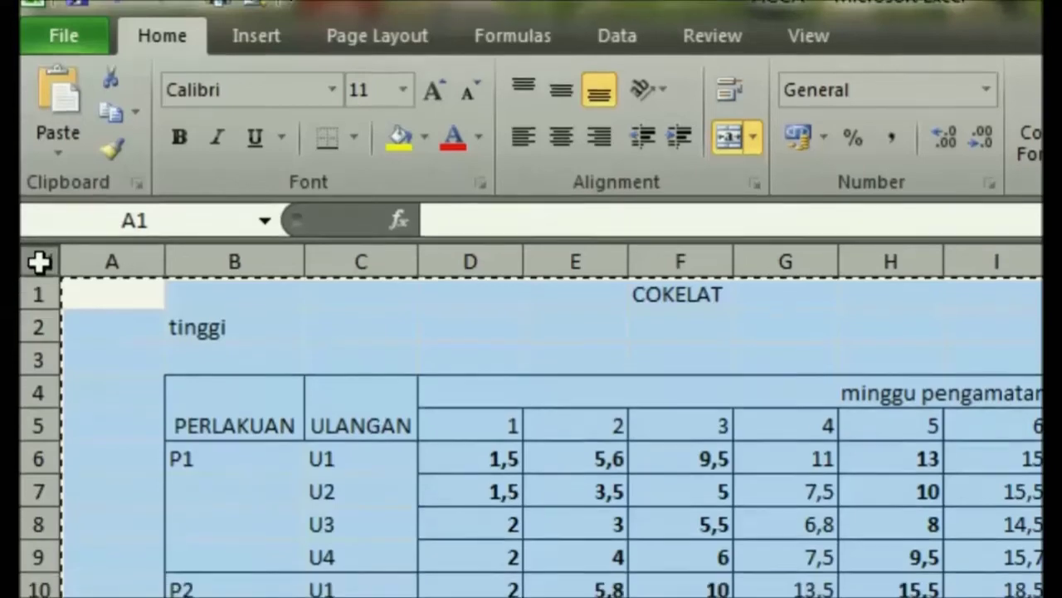
right_click(39, 284)
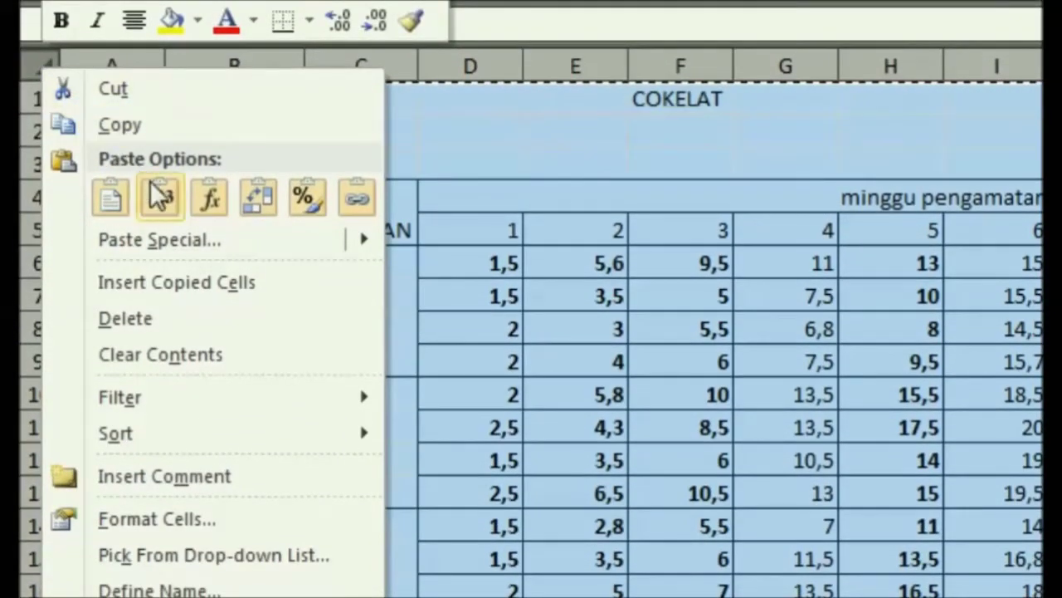
click(160, 197)
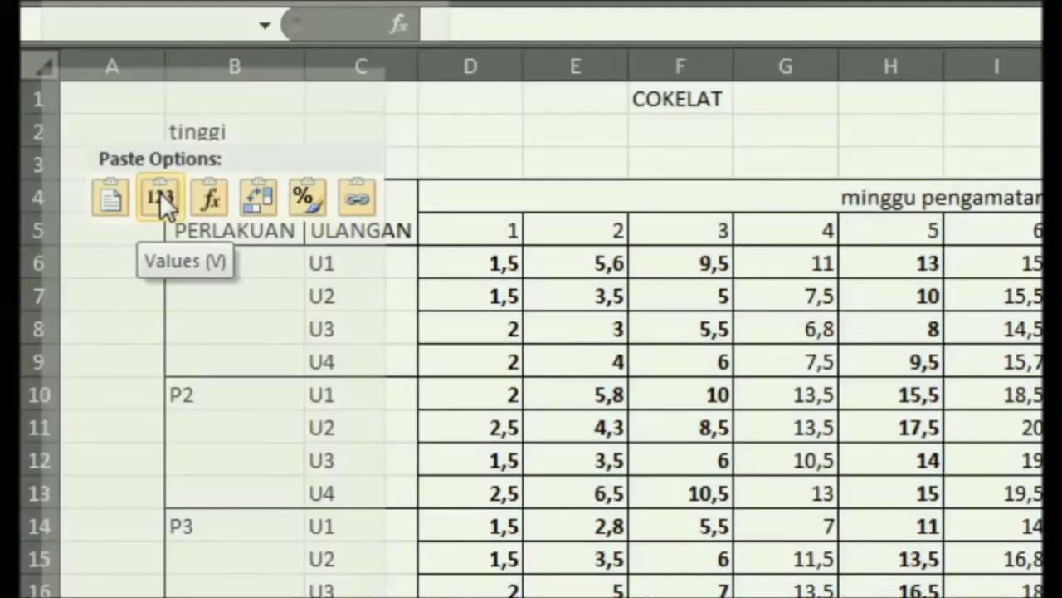
click(161, 199)
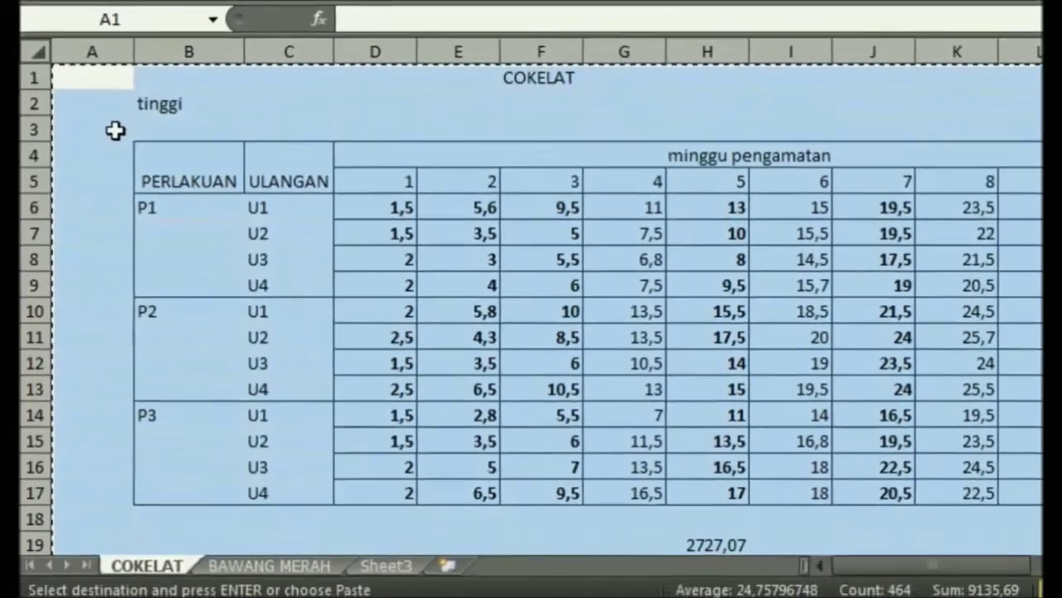
double_click(114, 129)
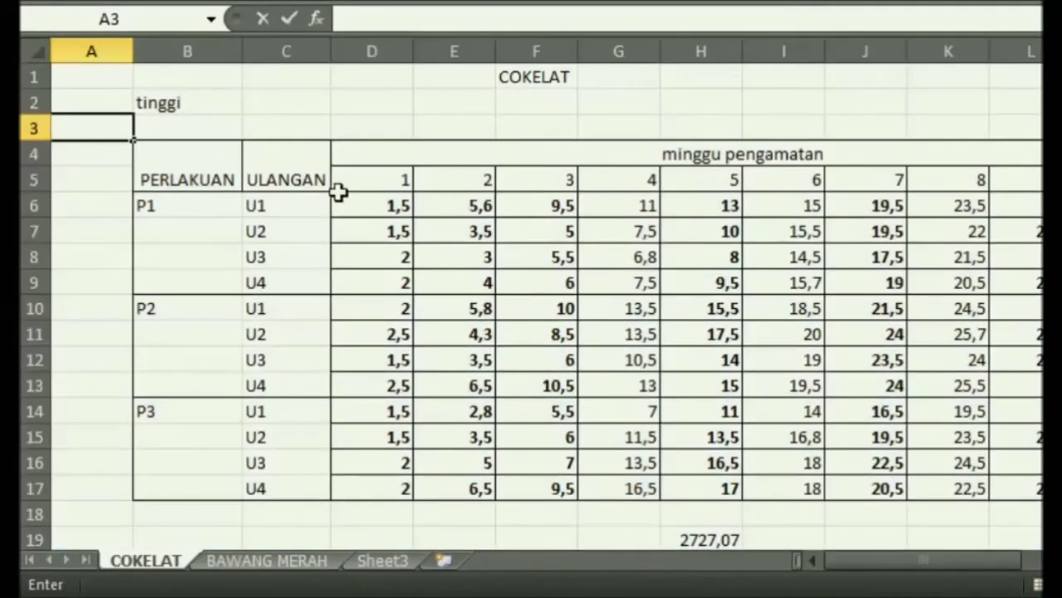
click(340, 196)
drag(856, 562, 1004, 561)
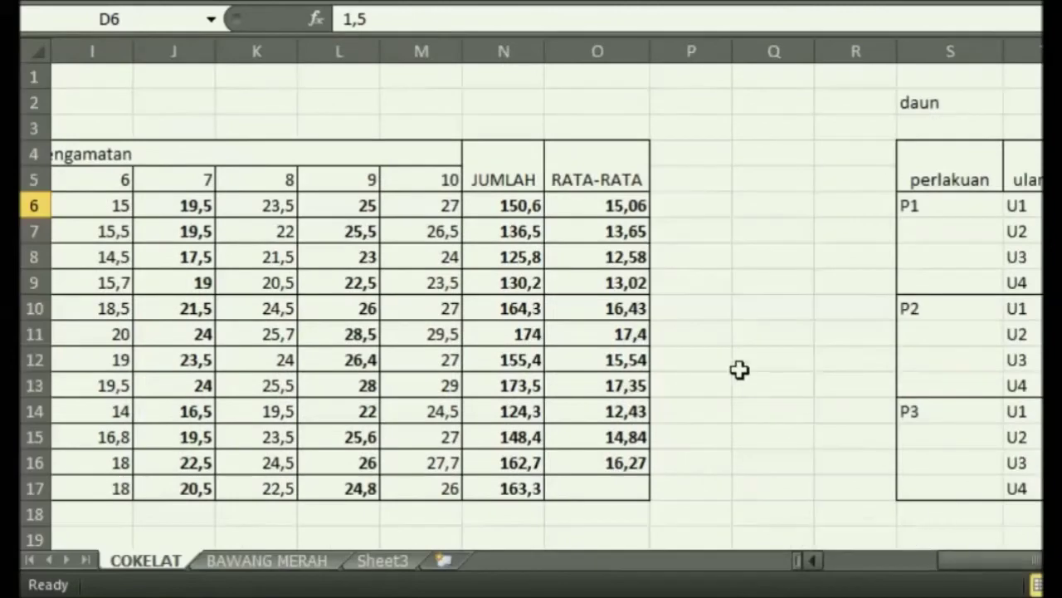
click(632, 237)
click(614, 309)
click(616, 361)
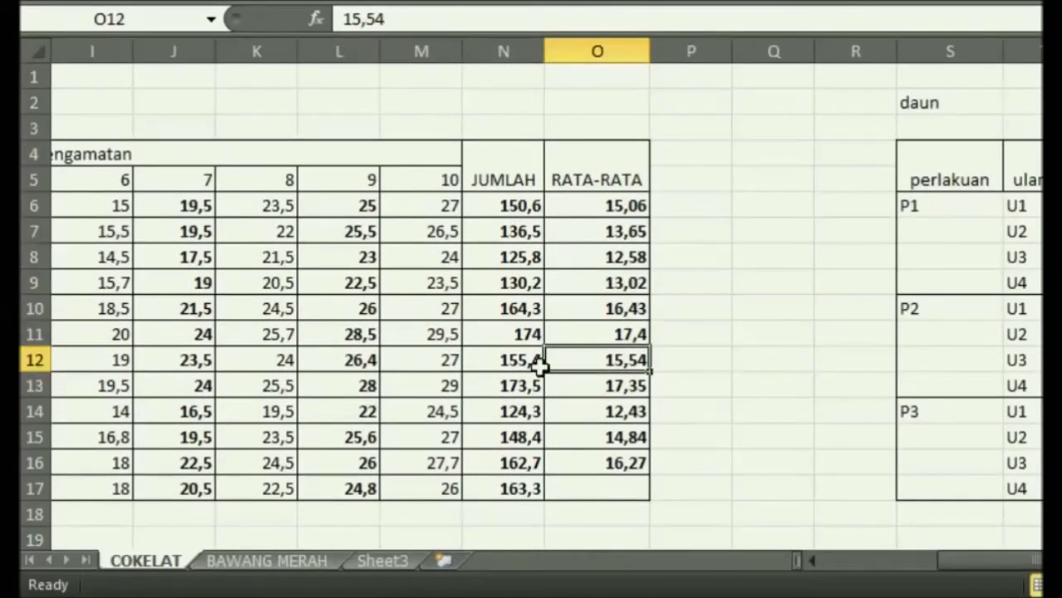
click(515, 282)
drag(954, 562, 871, 567)
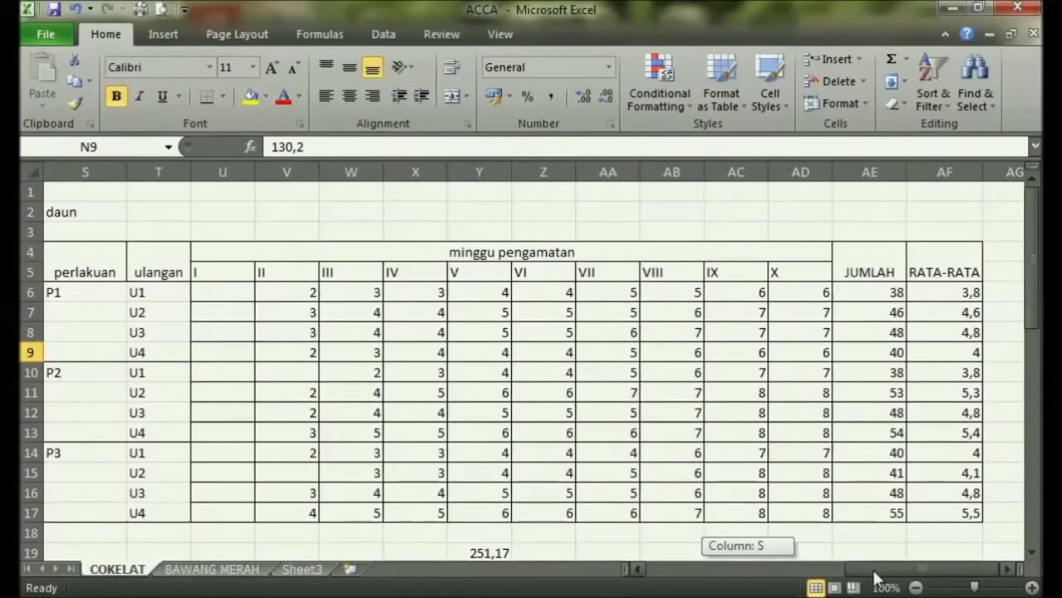
drag(887, 577, 886, 572)
click(948, 315)
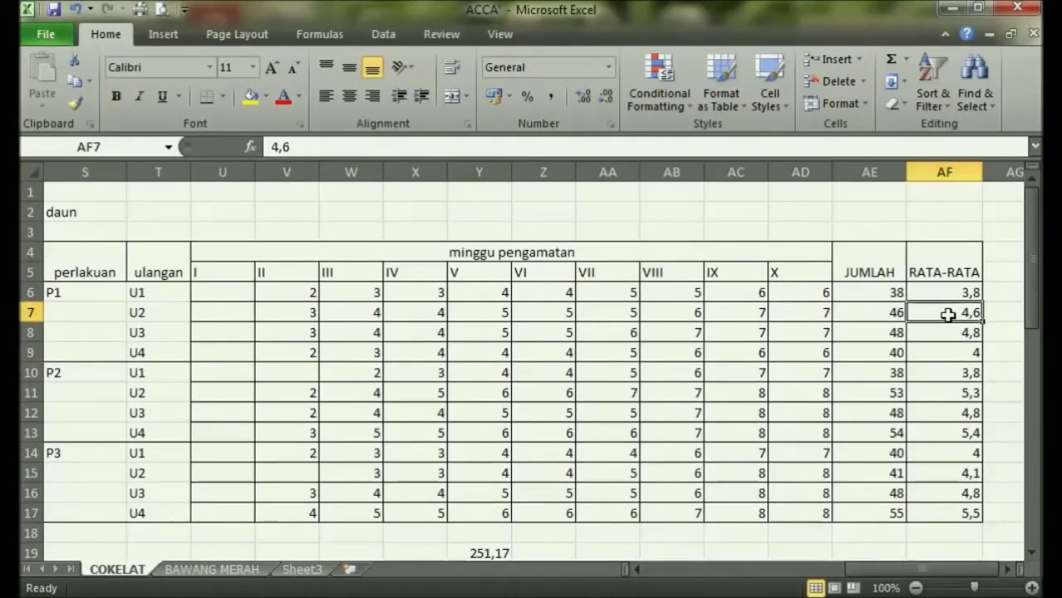
click(961, 394)
click(961, 357)
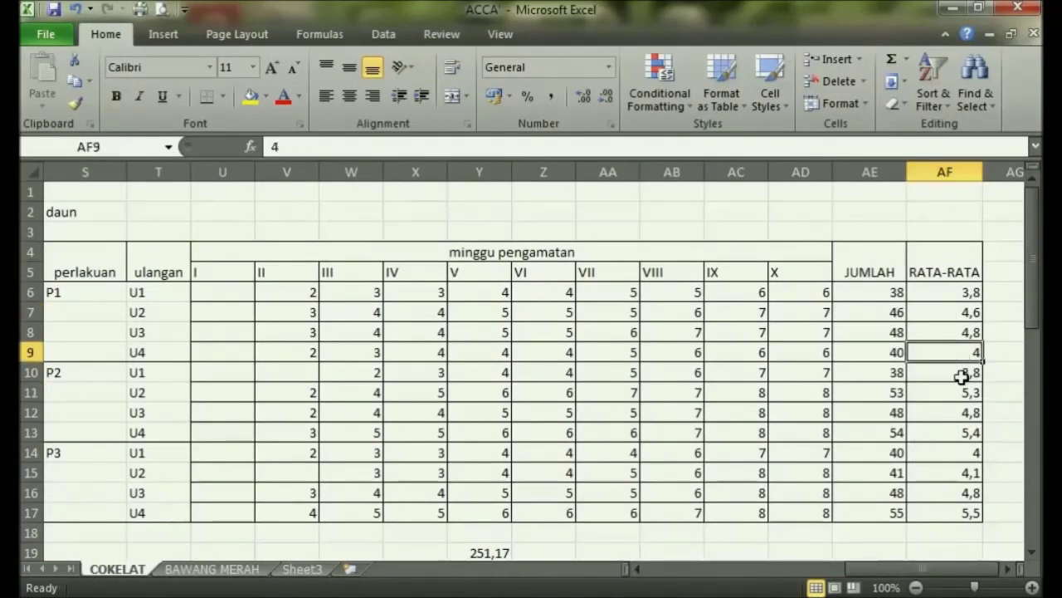
click(961, 433)
click(875, 433)
click(878, 395)
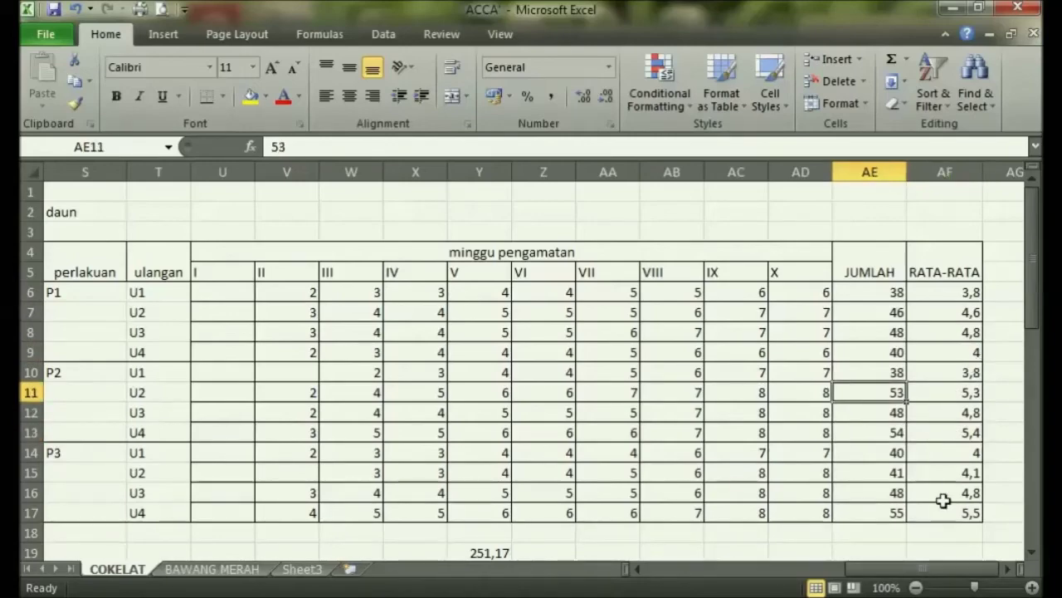
drag(929, 571, 747, 571)
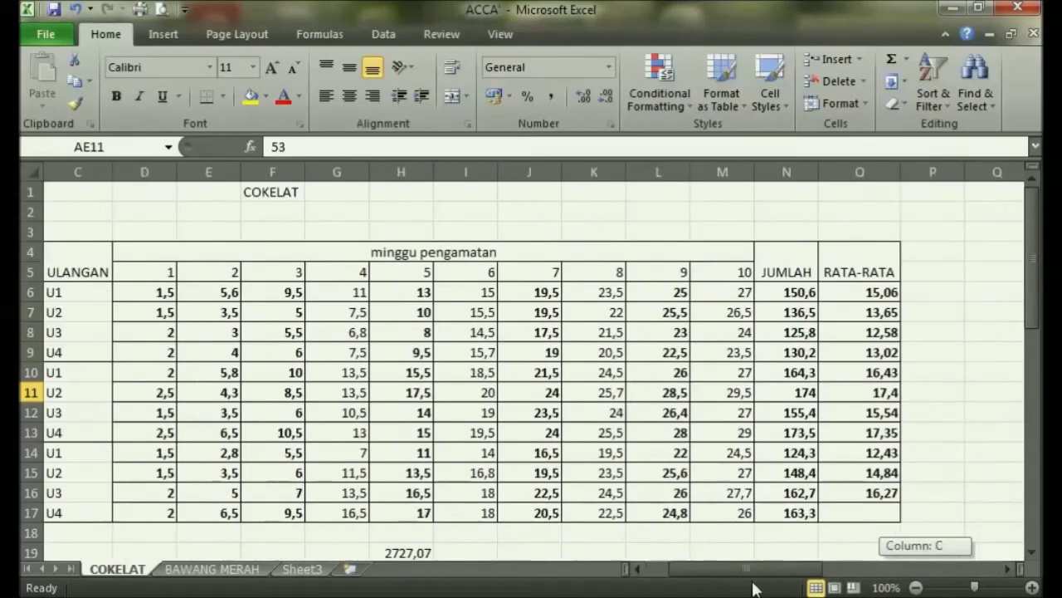
drag(1033, 298, 1033, 391)
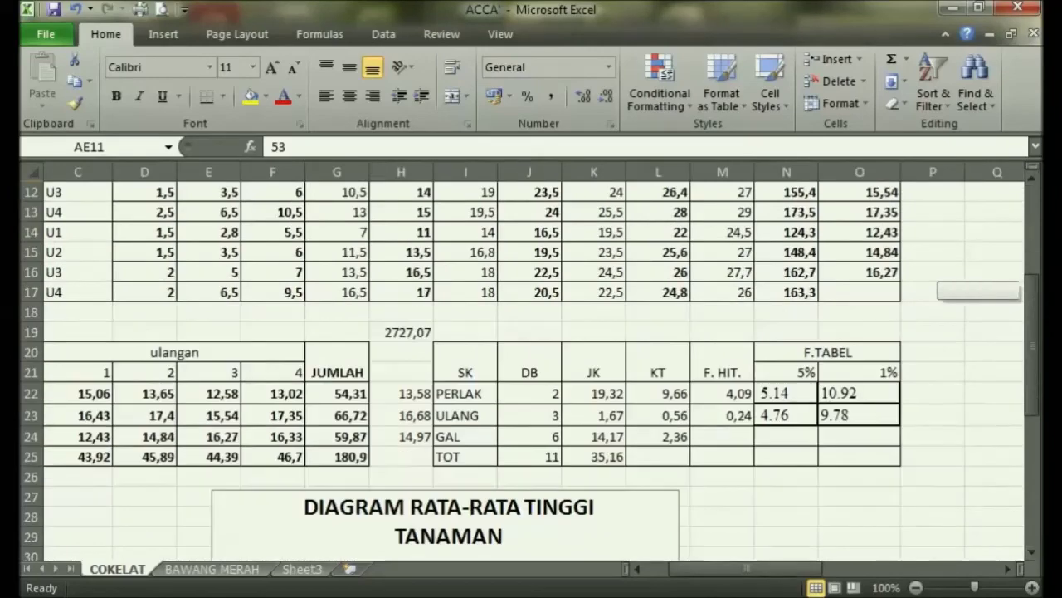
click(608, 459)
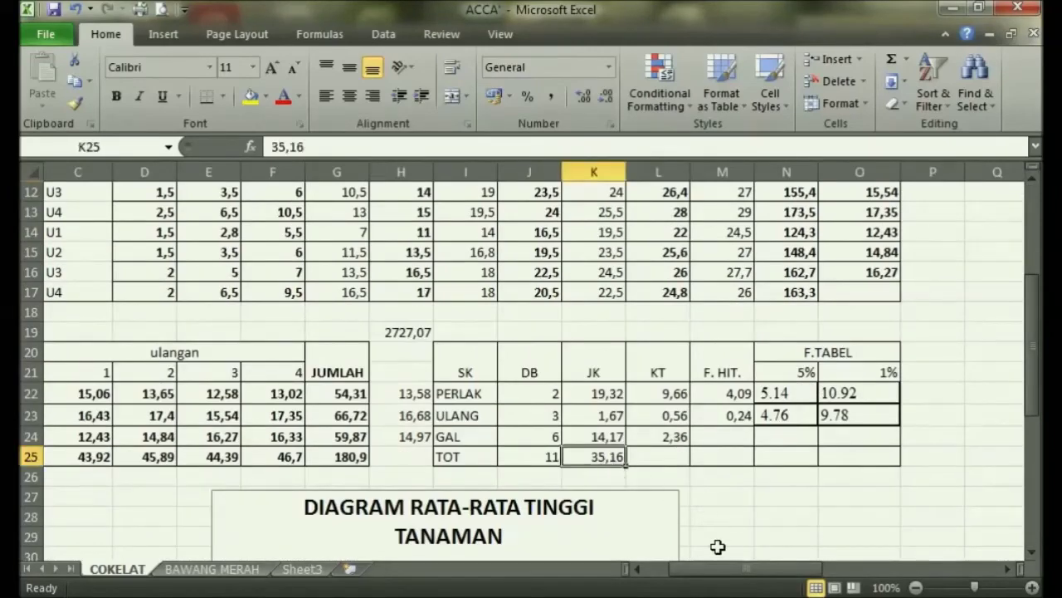
drag(718, 565, 698, 568)
click(497, 457)
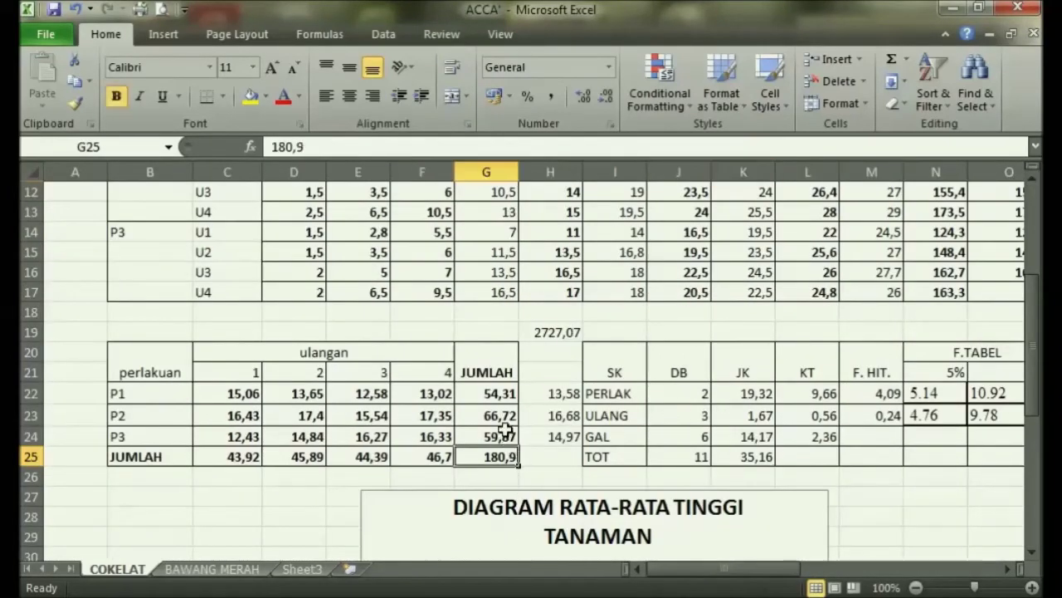
click(490, 415)
click(384, 454)
drag(700, 568, 839, 561)
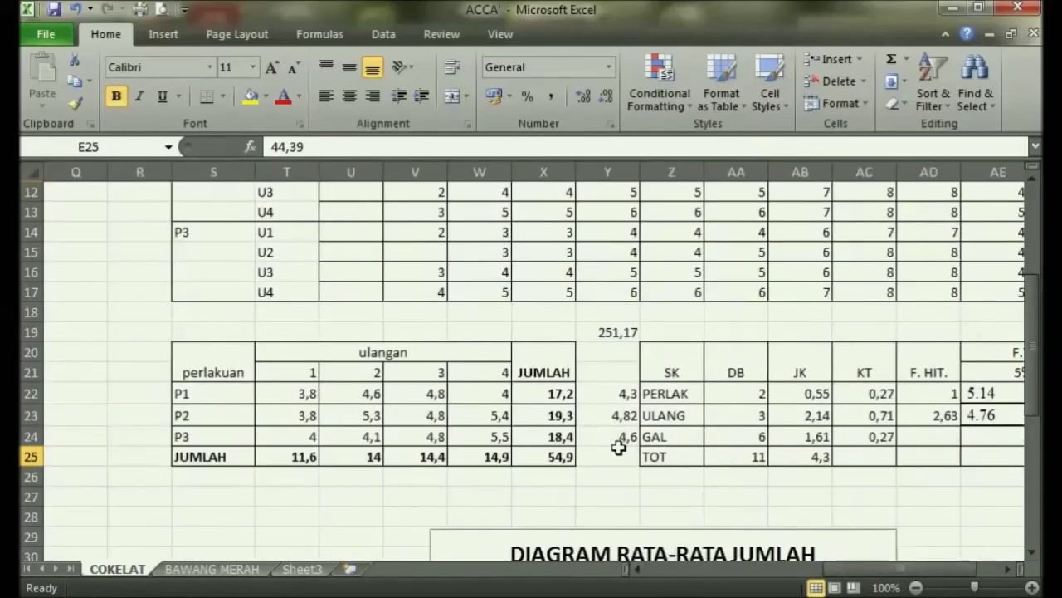
click(569, 455)
click(564, 414)
drag(805, 563, 875, 561)
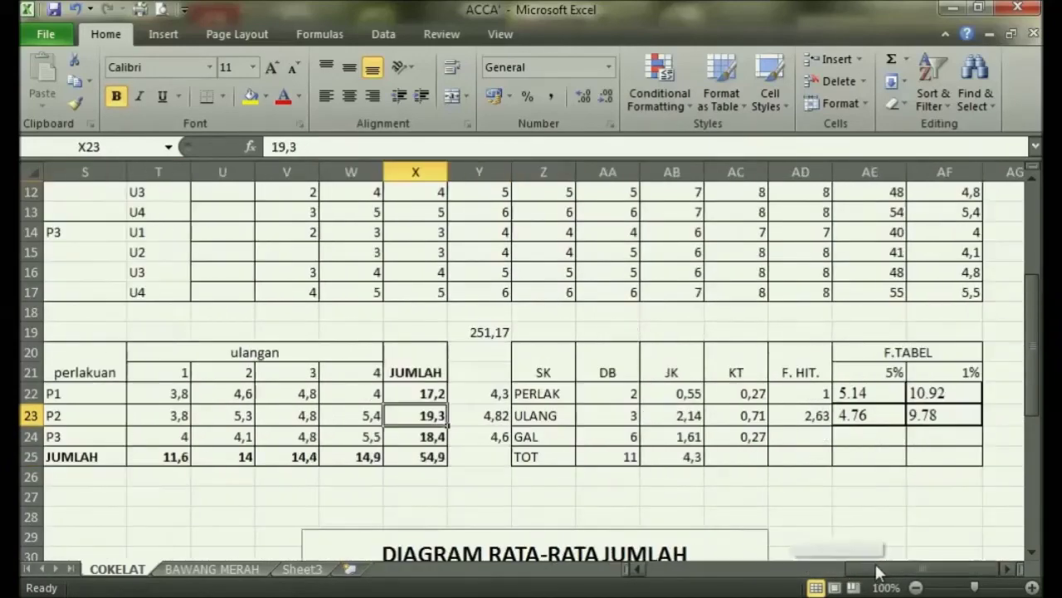
click(670, 451)
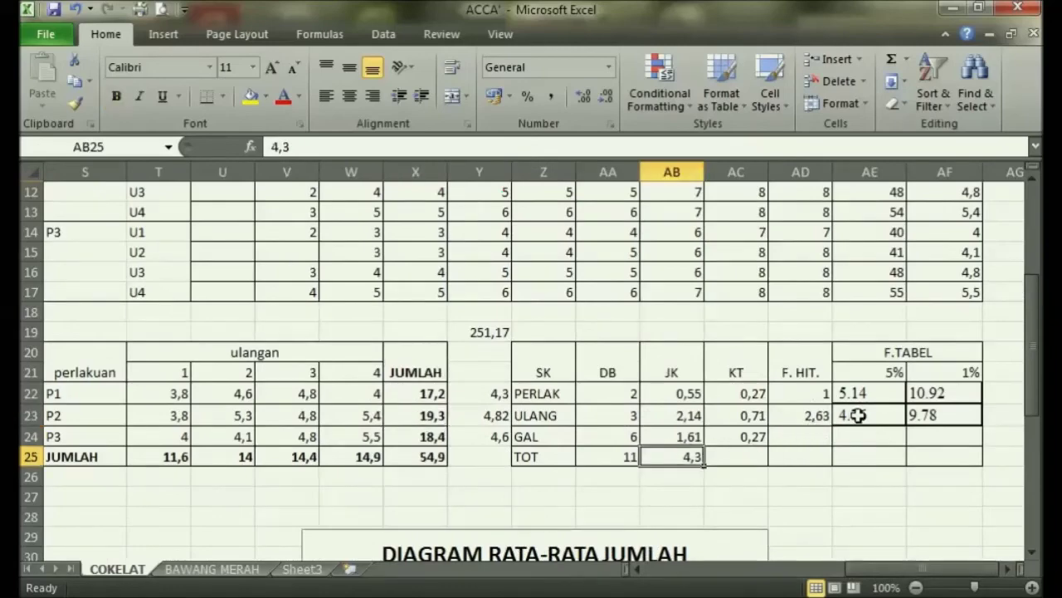
click(858, 415)
scroll(1008, 380, up, 3)
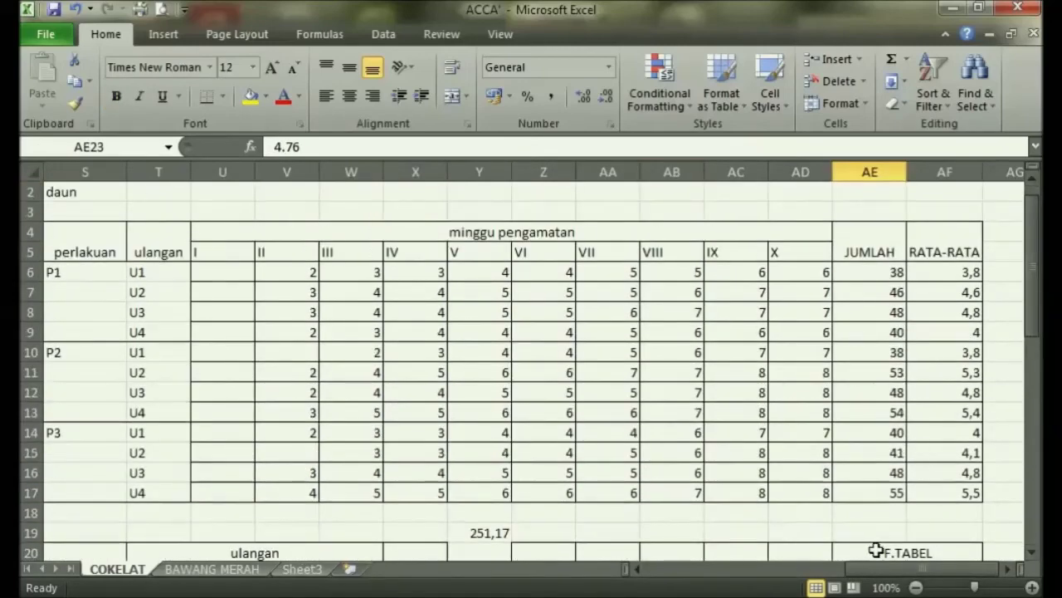
drag(873, 569, 673, 571)
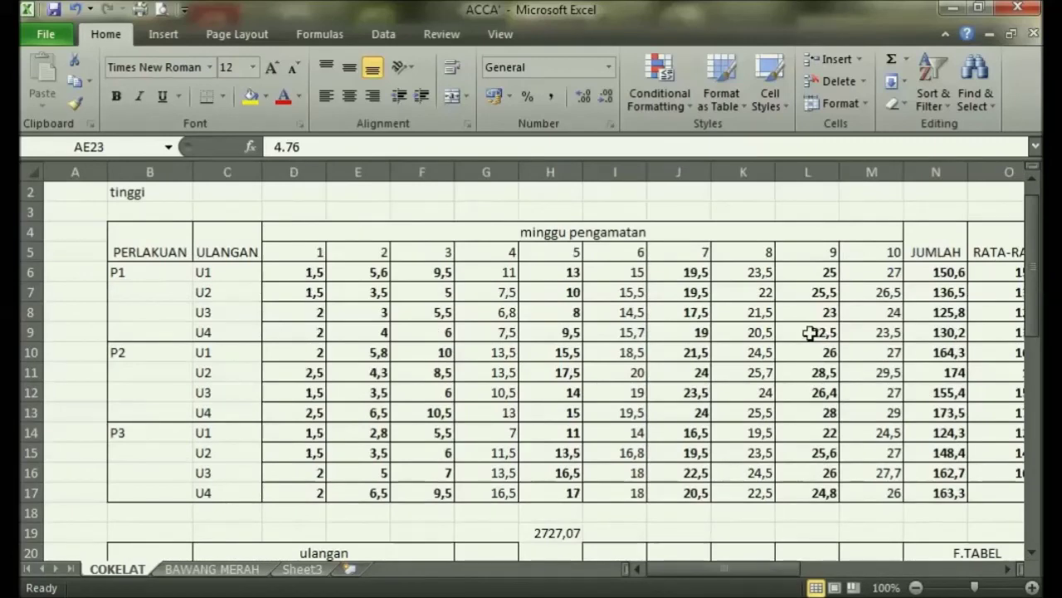
click(760, 310)
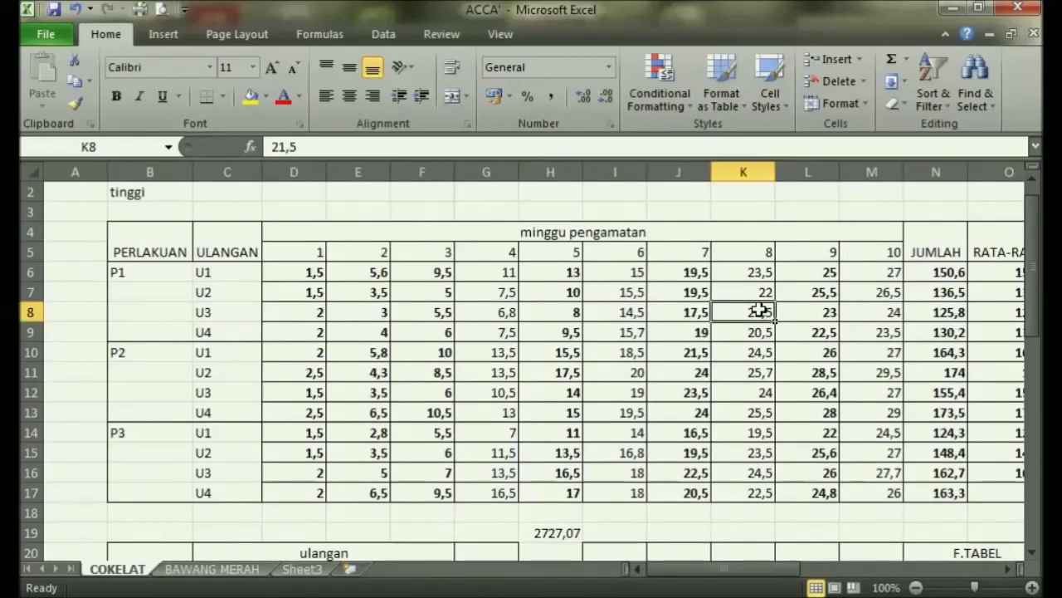